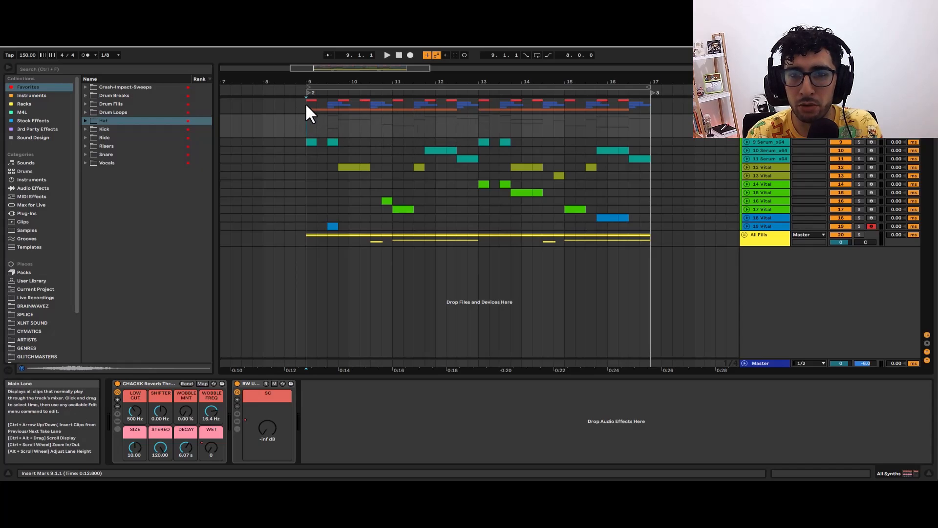
- Play the arrangement through from bar 9, and return the insertion point to 9.1.1
{"action": "key", "text": "space"}
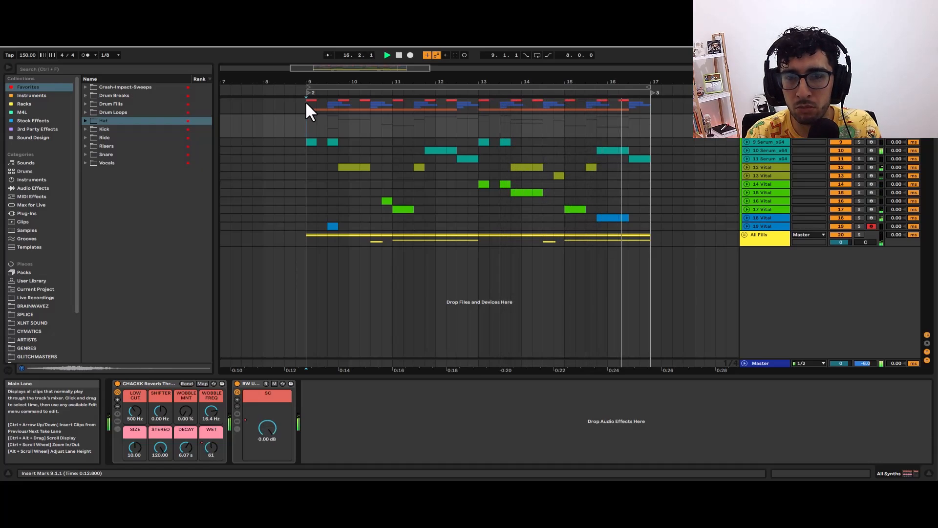
{"action": "key", "text": "space"}
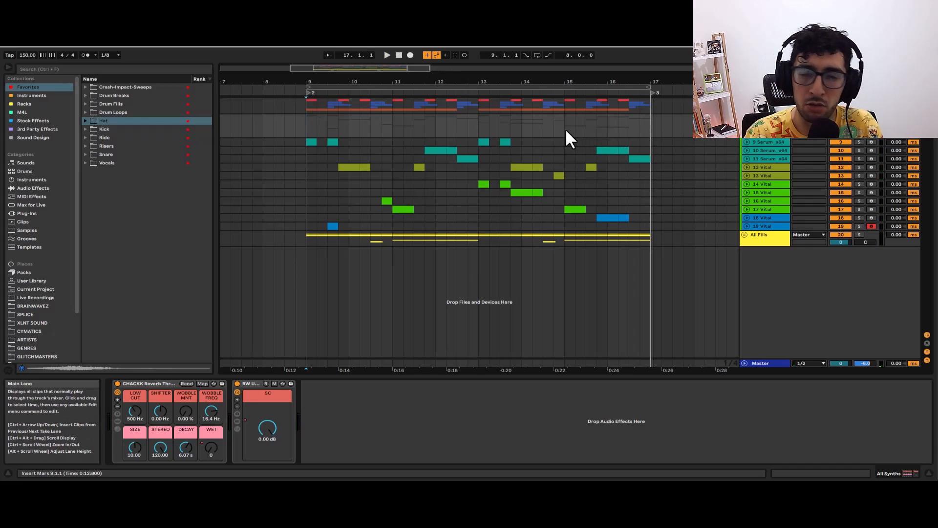
{"action": "left_click", "coordinate": [316, 106]}
{"action": "left_click", "coordinate": [306, 106]}
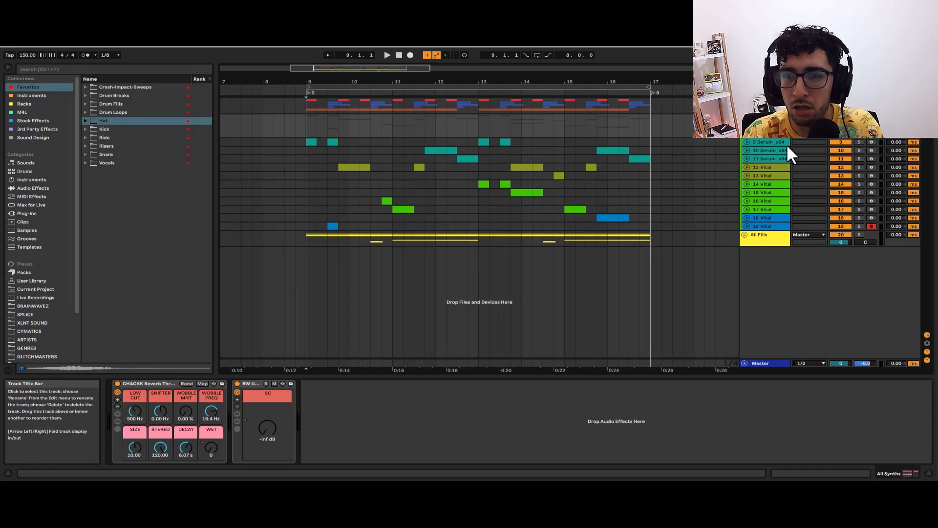
- Look through the devices on the Serum and Vital tracks, ending on 9 Serum_x64
{"action": "left_click", "coordinate": [770, 166]}
{"action": "key", "text": "Down"}
{"action": "key", "text": "Down"}
{"action": "key", "text": "Down"}
{"action": "key", "text": "Down"}
{"action": "left_click", "coordinate": [766, 152]}
{"action": "left_click", "coordinate": [765, 142]}
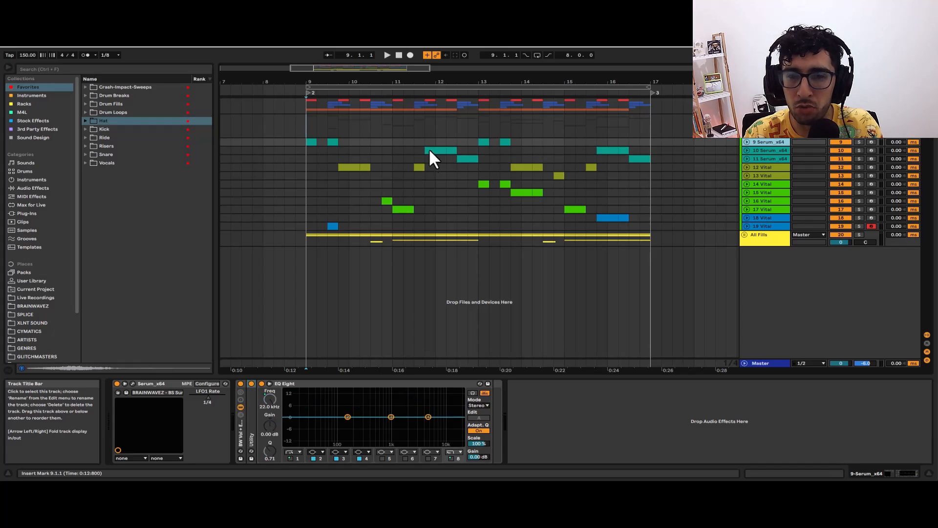
- Show the reverb WET automation of the All Synths group in a taller lane, re-enable automation and zoom in on bar 9
{"action": "left_click", "coordinate": [324, 126]}
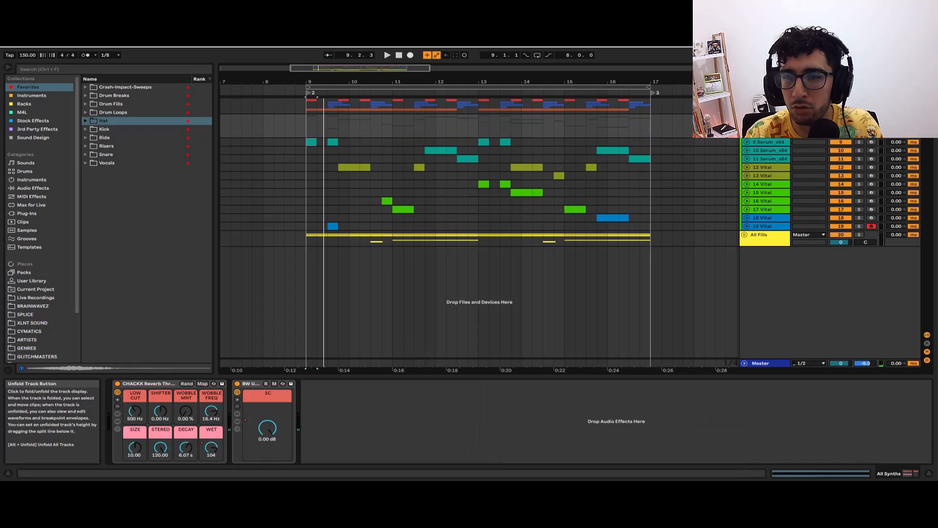
{"action": "left_click_drag", "start_coordinate": [764, 137], "coordinate": [765, 146]}
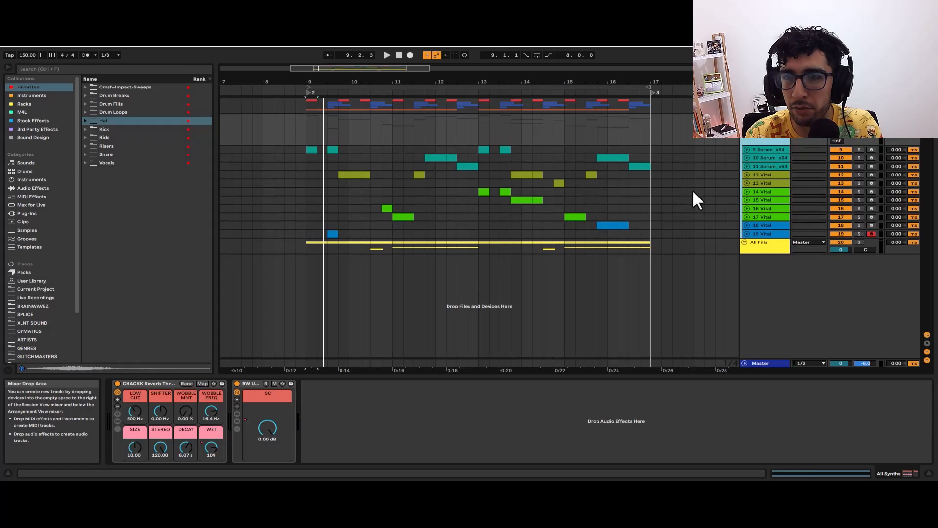
{"action": "left_click_drag", "start_coordinate": [211, 447], "coordinate": [211, 448]}
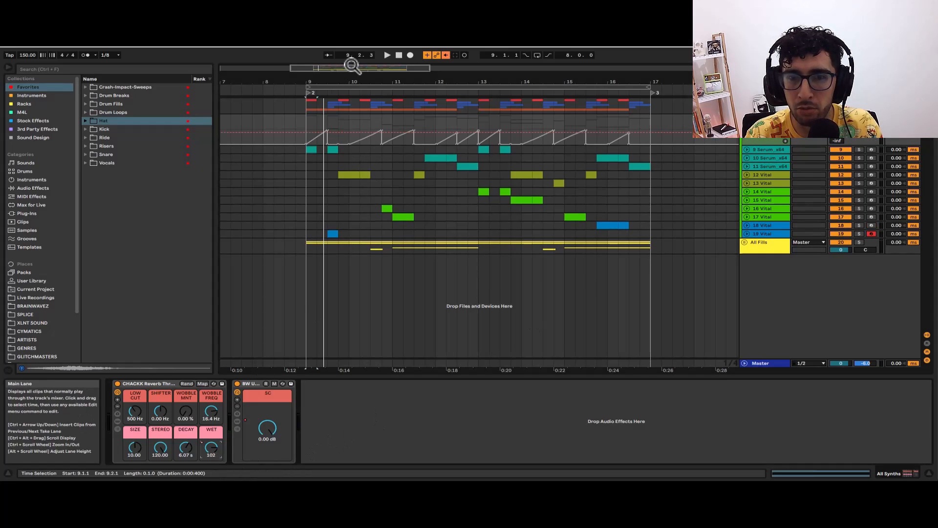
{"action": "left_click", "coordinate": [445, 54]}
{"action": "scroll", "coordinate": [325, 109], "scroll_direction": "up", "scroll_amount": 3}
{"action": "left_click", "coordinate": [281, 125]}
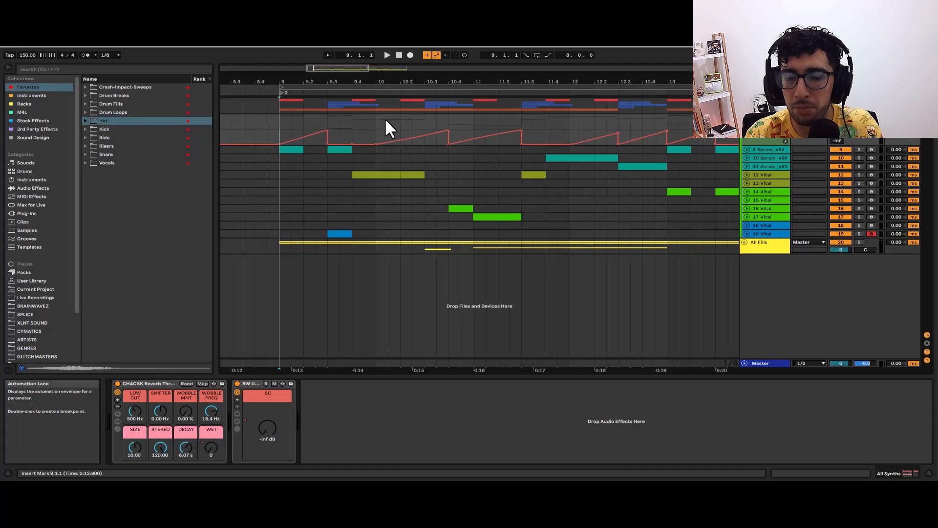
- Examine the WET automation ramps along the All Synths lane, and return the insertion point to 9.1.1
{"action": "left_click", "coordinate": [352, 113]}
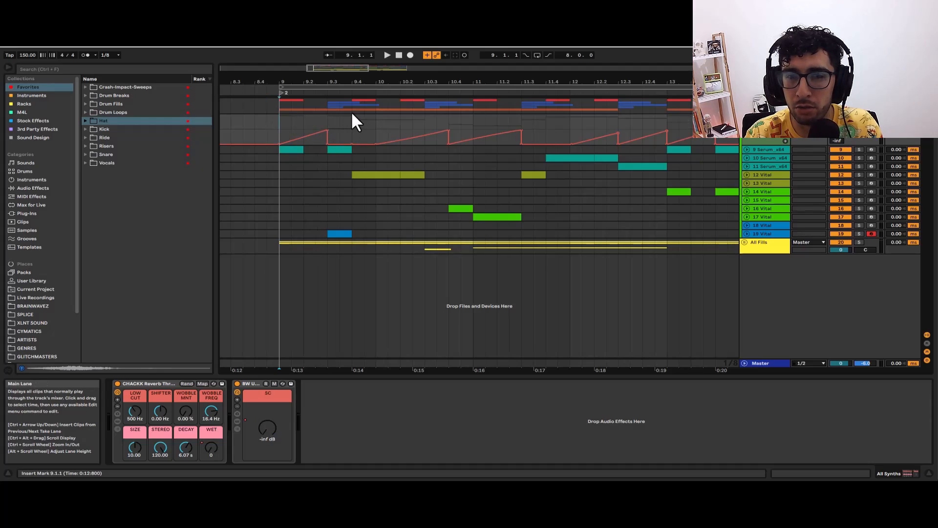
{"action": "left_click", "coordinate": [388, 118]}
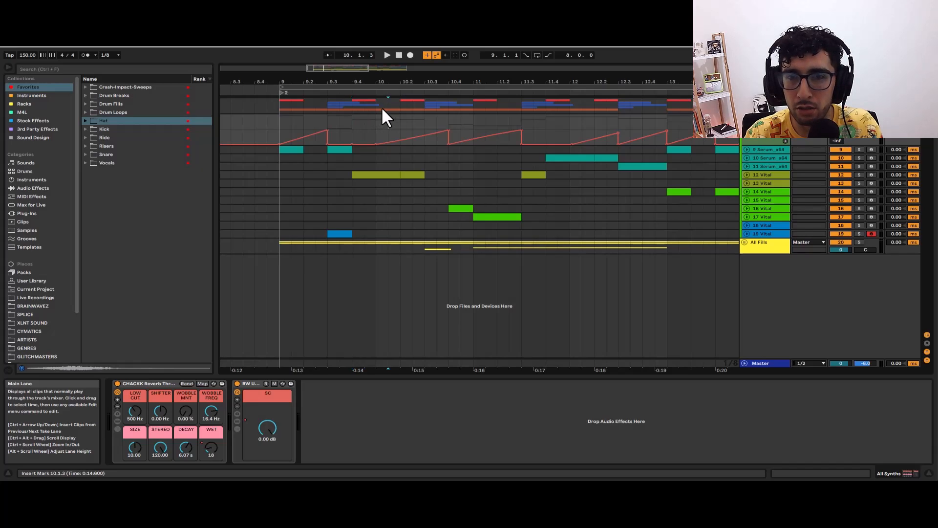
{"action": "left_click", "coordinate": [287, 117]}
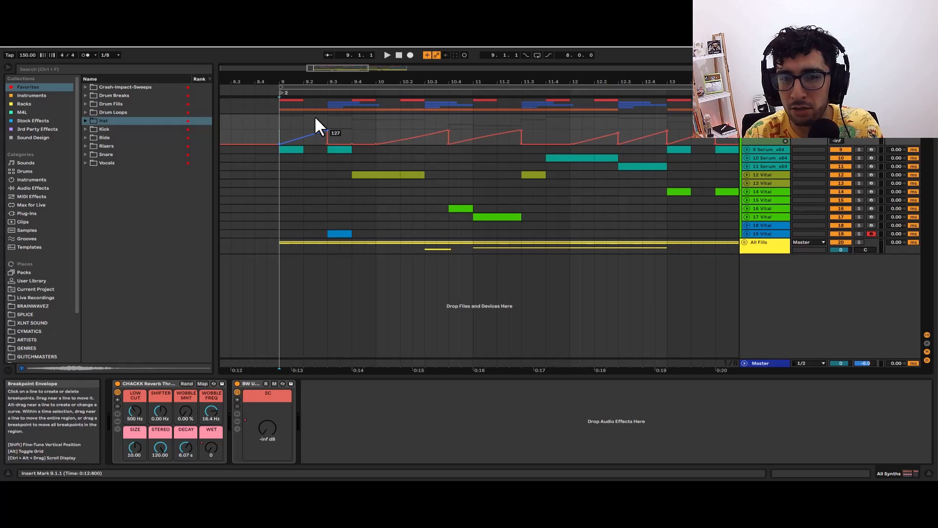
- Open the Serum instrument for the first clip on track 9 and play that clip
{"action": "scroll", "coordinate": [317, 125], "scroll_direction": "down", "scroll_amount": 3}
{"action": "scroll", "coordinate": [319, 131], "scroll_direction": "up", "scroll_amount": 3}
{"action": "left_click", "coordinate": [326, 148]}
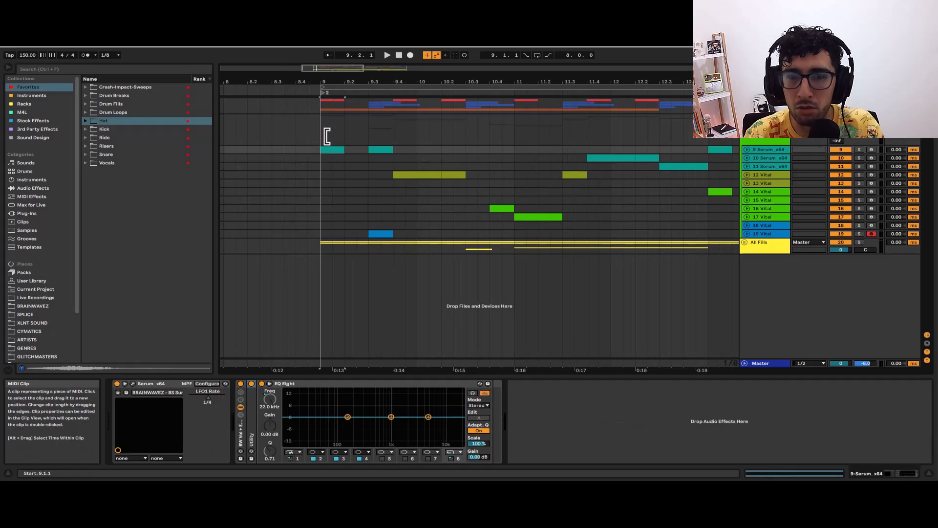
{"action": "left_click", "coordinate": [133, 383]}
{"action": "left_click", "coordinate": [387, 54]}
{"action": "left_click_drag", "start_coordinate": [342, 80], "coordinate": [513, 109]}
{"action": "key", "text": "space"}
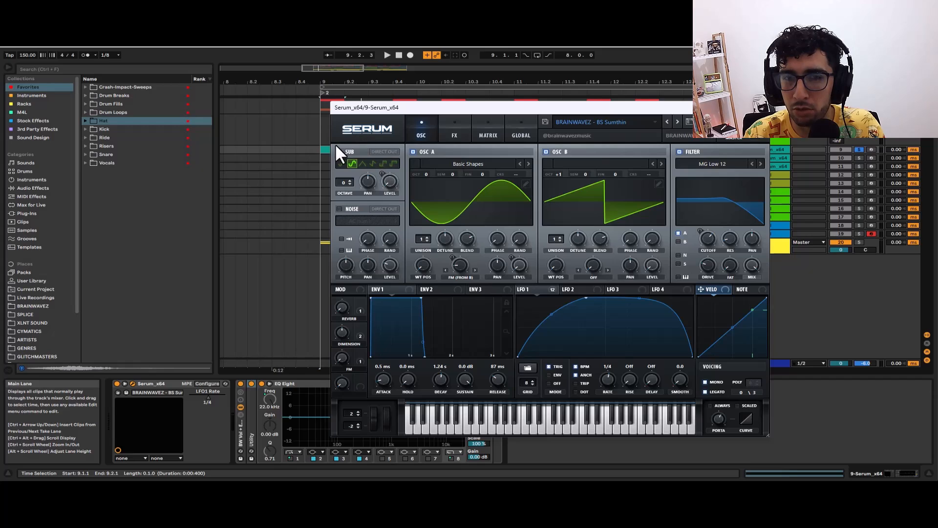
- Check Serum's effects, and switch off oscillator B and the filter to isolate the basic sound
{"action": "left_click", "coordinate": [460, 117]}
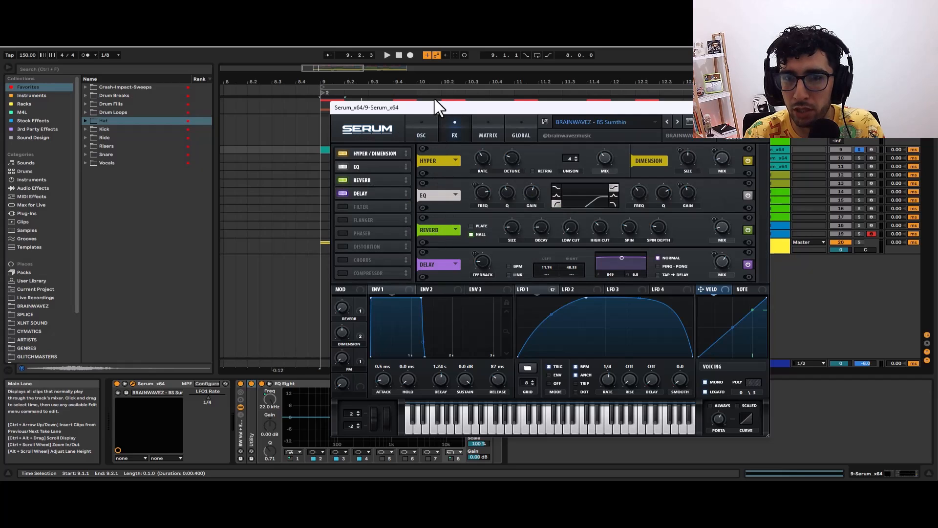
{"action": "left_click", "coordinate": [430, 130]}
{"action": "left_click", "coordinate": [546, 151]}
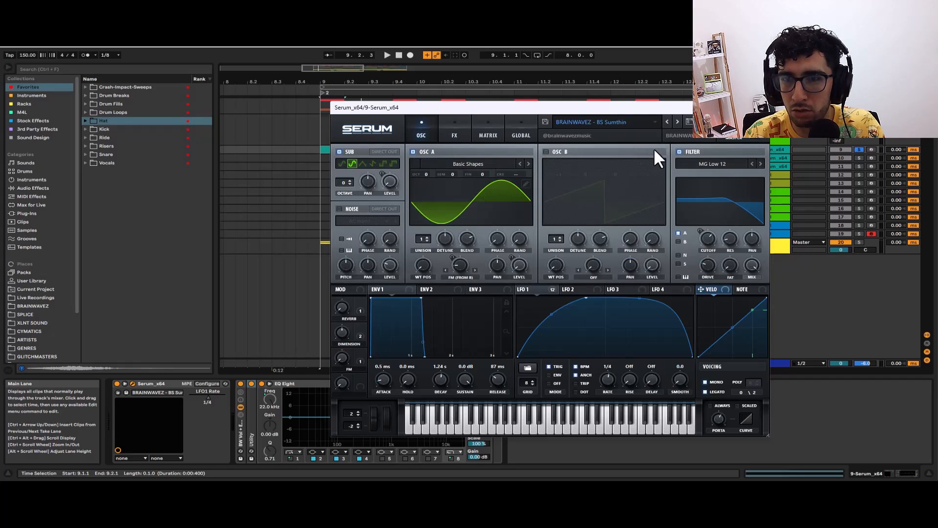
{"action": "left_click", "coordinate": [679, 151]}
- Switch off Serum's Delay, Reverb, EQ and Hyper/Dimension effects
{"action": "left_click", "coordinate": [452, 133]}
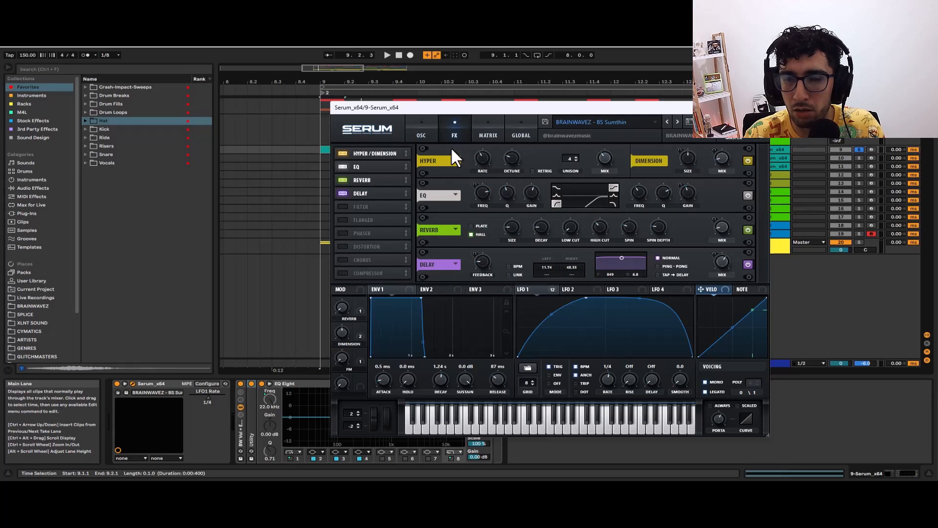
{"action": "left_click", "coordinate": [343, 193]}
{"action": "left_click", "coordinate": [343, 180]}
{"action": "left_click", "coordinate": [343, 166]}
{"action": "left_click", "coordinate": [343, 153]}
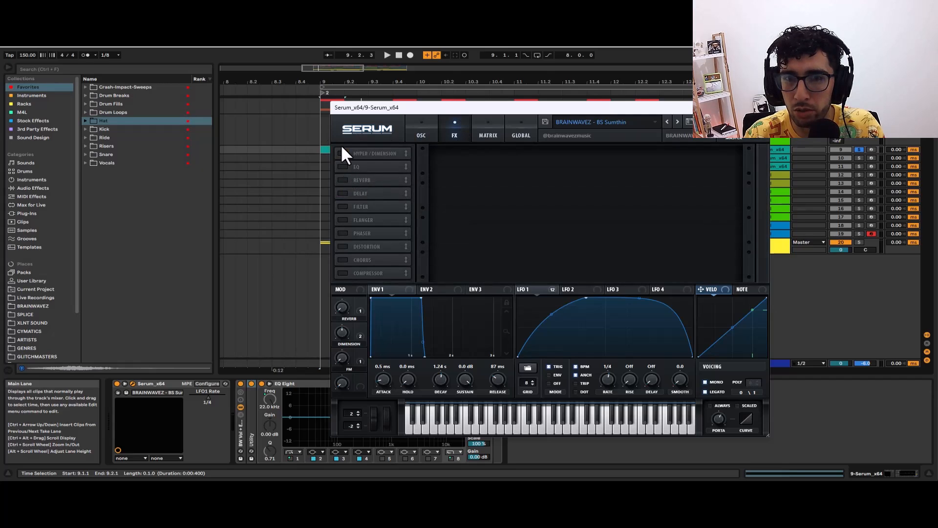
- Return to Serum's oscillators and switch oscillator B and the filter back on while auditioning the patch
{"action": "left_click", "coordinate": [413, 122]}
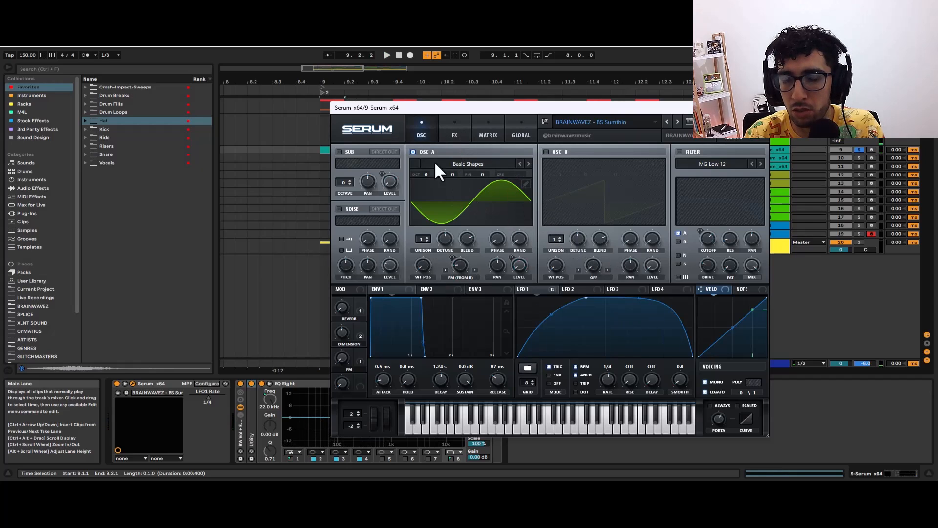
{"action": "left_click", "coordinate": [545, 151]}
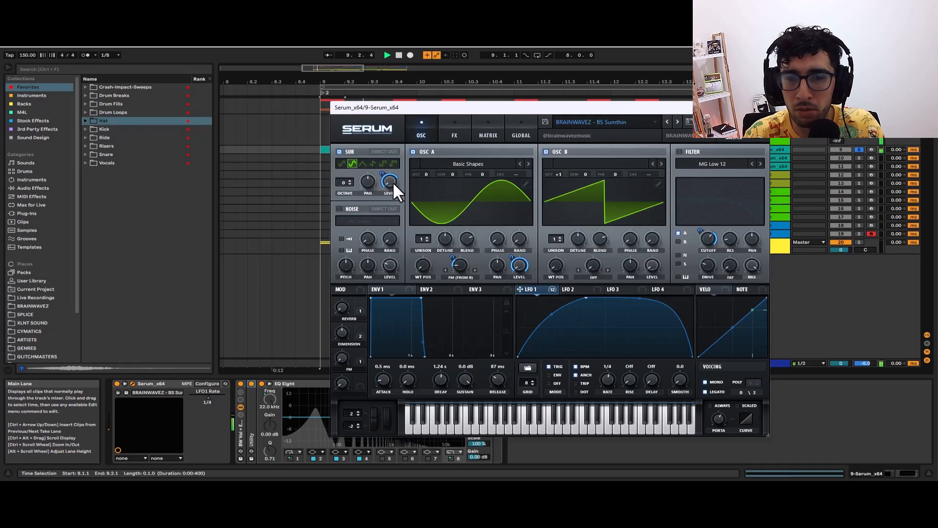
{"action": "left_click", "coordinate": [679, 150]}
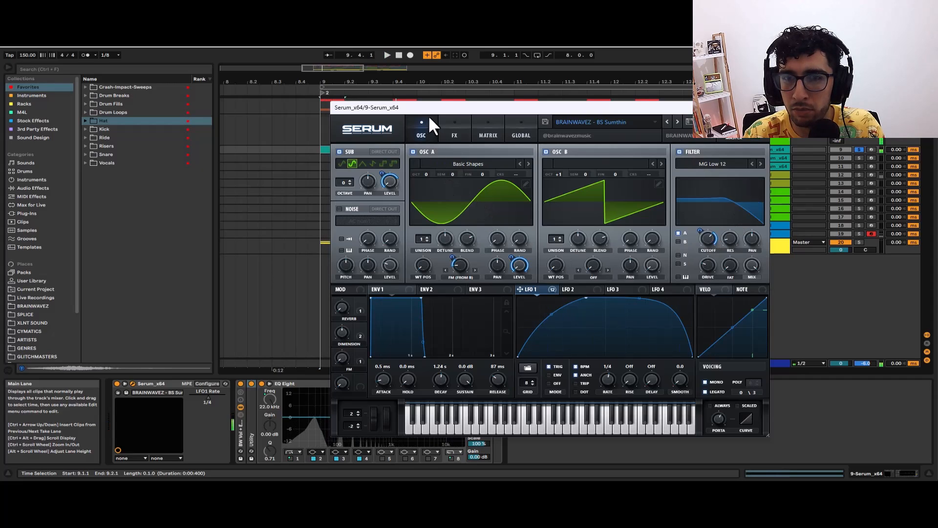
- Switch the Hyper/Dimension, EQ and Reverb effects back on one by one, auditioning the sound
{"action": "left_click", "coordinate": [448, 123]}
{"action": "left_click", "coordinate": [343, 152]}
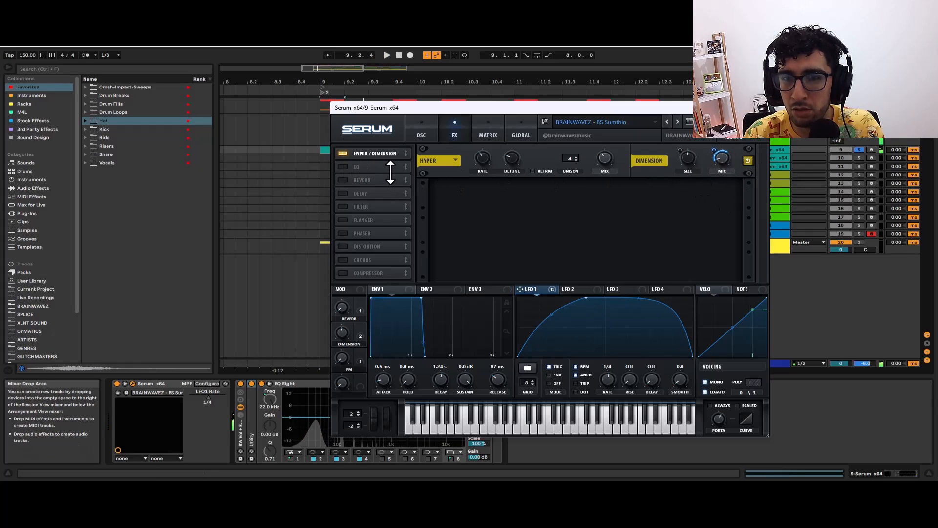
{"action": "left_click", "coordinate": [342, 166]}
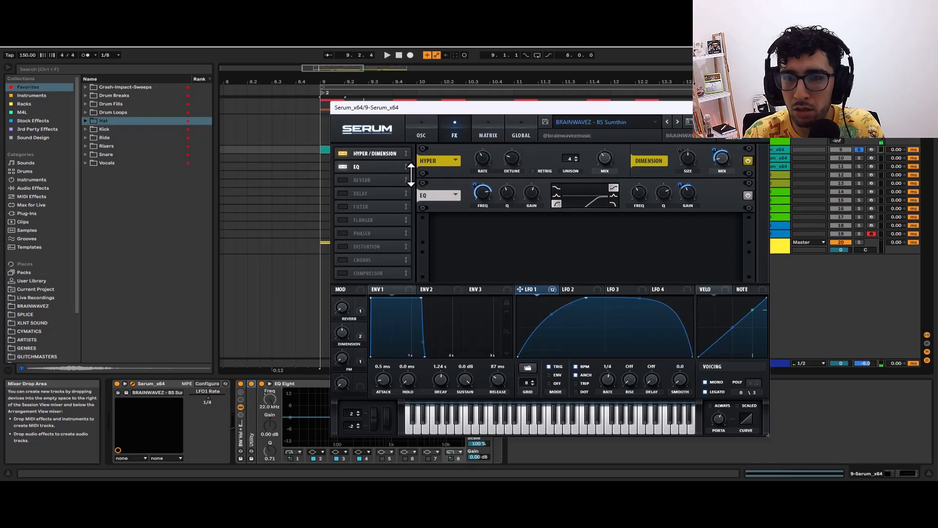
{"action": "left_click_drag", "start_coordinate": [607, 192], "coordinate": [592, 209]}
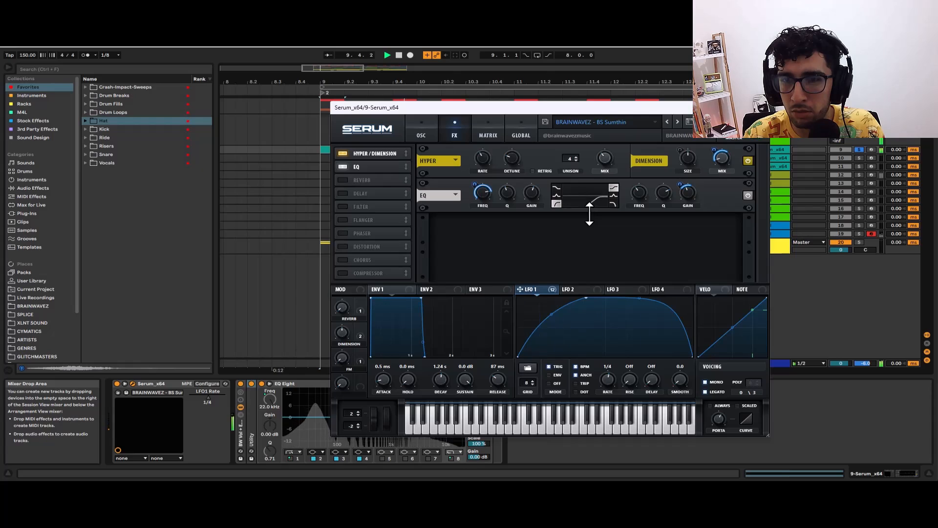
{"action": "key", "text": "space"}
{"action": "left_click", "coordinate": [343, 180]}
{"action": "key", "text": "space"}
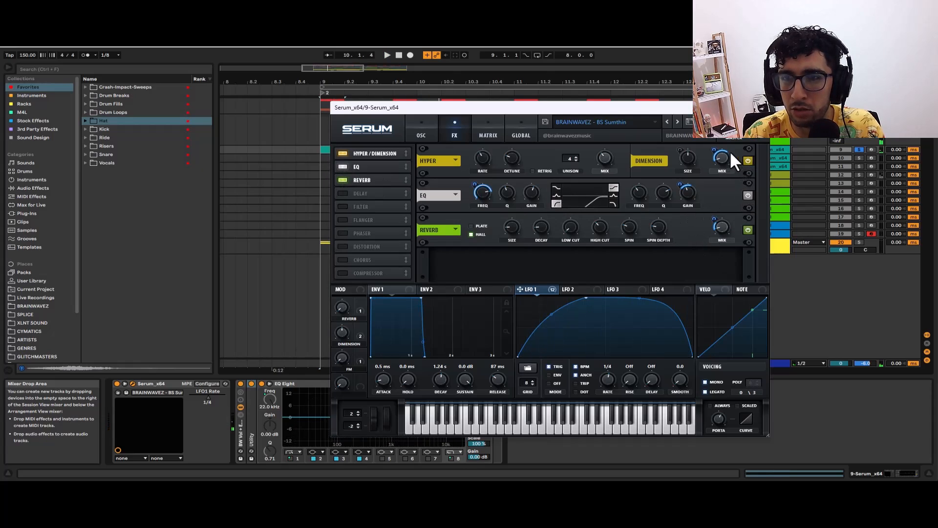
- Close the track 9 Serum window, unfold track 10 and play its clip starting at 11.4.1
{"action": "left_click", "coordinate": [420, 119]}
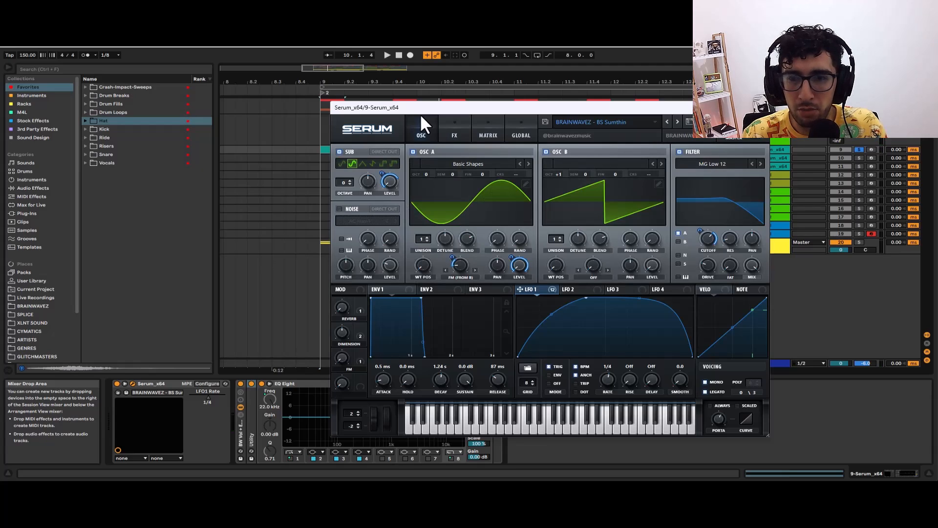
{"action": "left_click", "coordinate": [759, 108]}
{"action": "left_click", "coordinate": [601, 155]}
{"action": "left_click", "coordinate": [746, 158]}
{"action": "left_click", "coordinate": [626, 156]}
{"action": "key", "text": "space"}
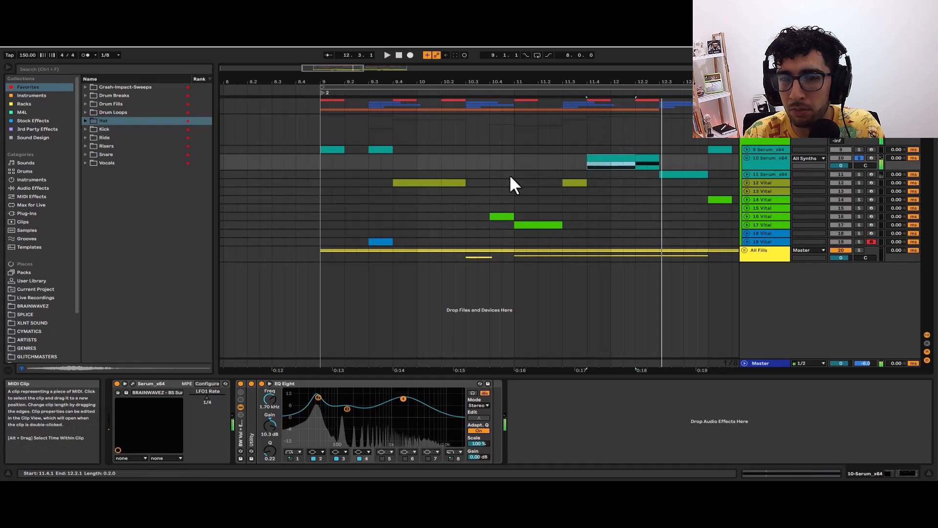
- Open the Serum instrument on track 10 and examine the LFO 1 shape and its settings
{"action": "left_click", "coordinate": [132, 383]}
{"action": "left_click_drag", "start_coordinate": [471, 87], "coordinate": [488, 80]}
{"action": "left_click", "coordinate": [481, 277]}
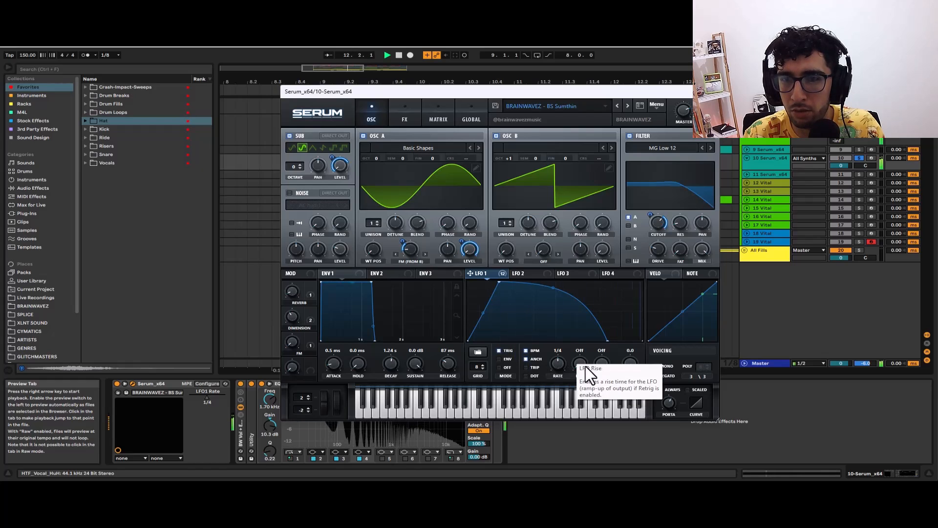
- Move the Phaser directly after the Delay in Serum's effects order, and audition the sound with both effects bypassed
{"action": "left_click", "coordinate": [405, 109]}
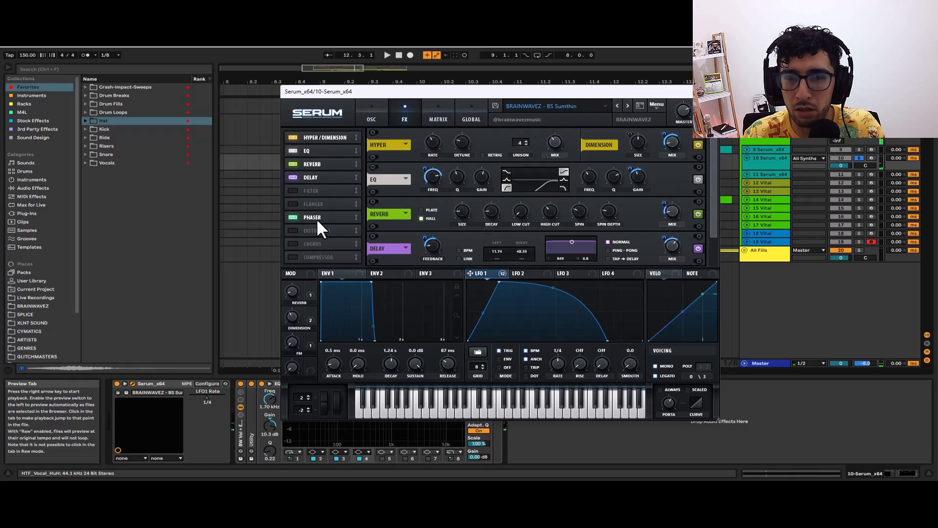
{"action": "left_click_drag", "start_coordinate": [319, 223], "coordinate": [323, 187]}
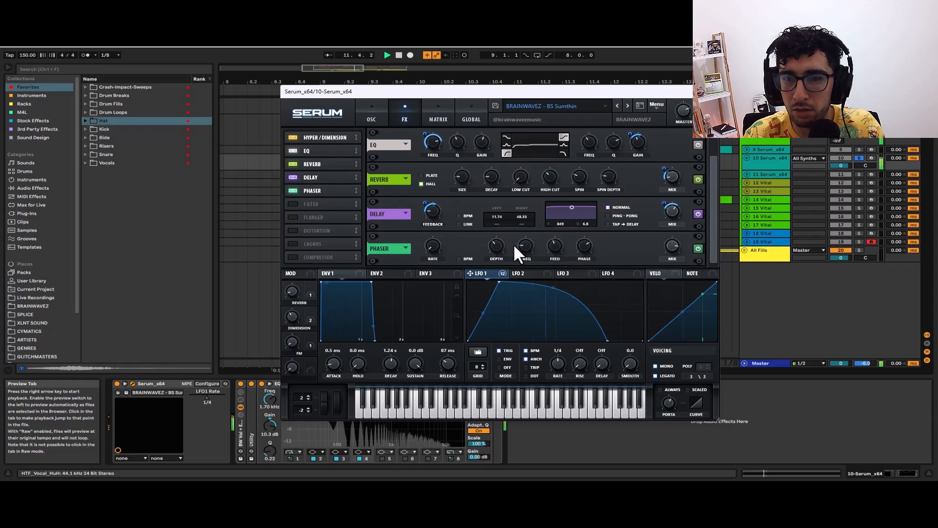
{"action": "left_click", "coordinate": [697, 248]}
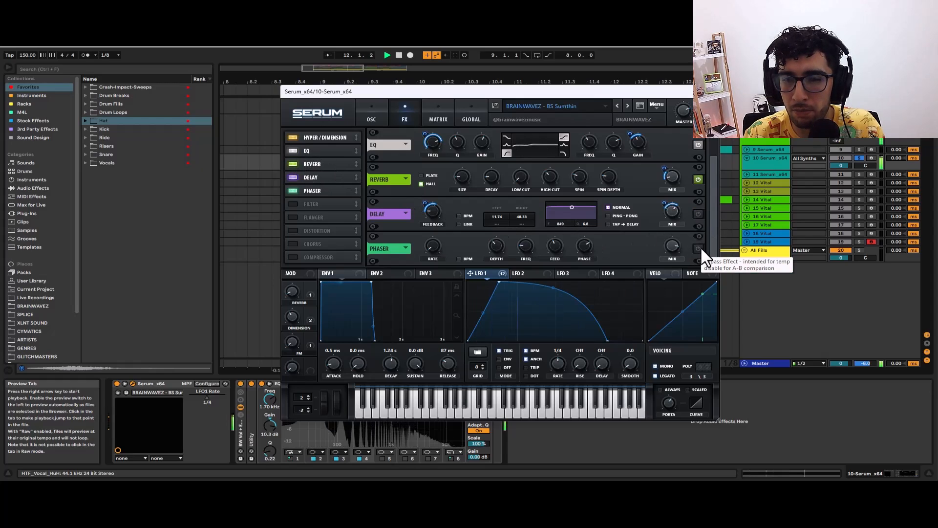
{"action": "left_click", "coordinate": [696, 212]}
{"action": "left_click_drag", "start_coordinate": [713, 240], "coordinate": [716, 157]}
{"action": "key", "text": "space"}
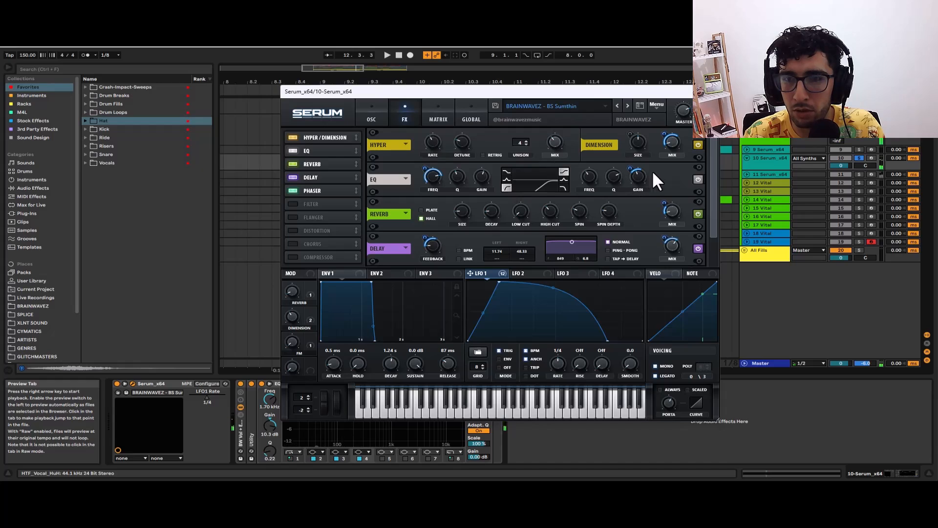
- Review the oscillators and effects of the track 10 patch once more, and close the Serum window
{"action": "left_click", "coordinate": [363, 99]}
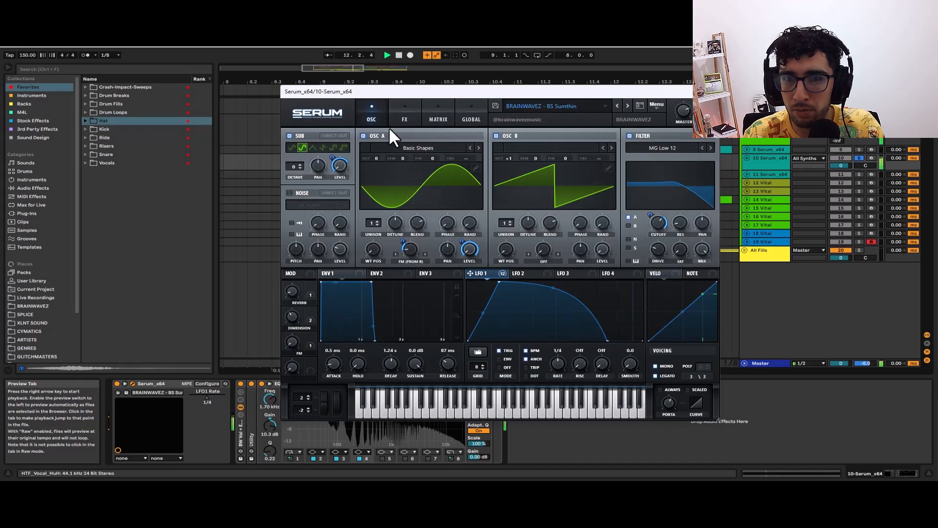
{"action": "left_click", "coordinate": [404, 116]}
{"action": "left_click", "coordinate": [709, 91]}
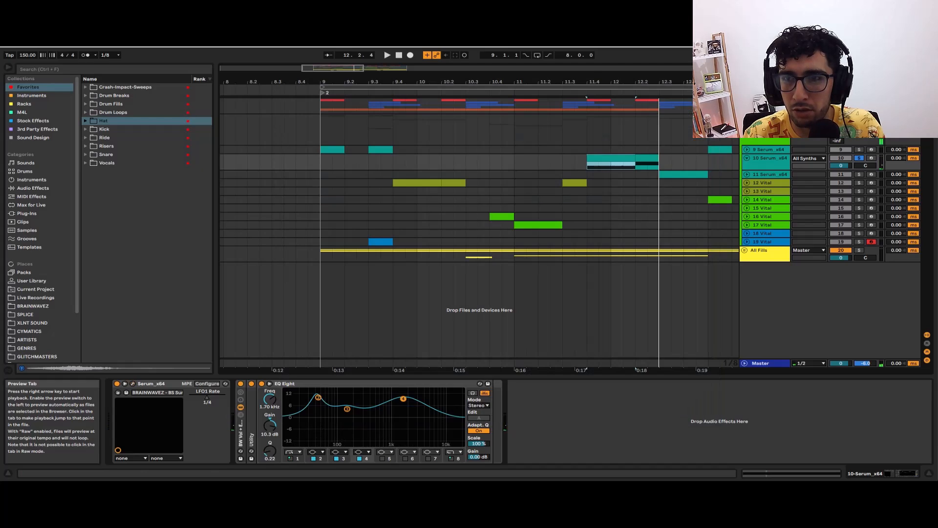
{"action": "left_click", "coordinate": [526, 162]}
{"action": "left_click", "coordinate": [489, 161]}
{"action": "left_click", "coordinate": [390, 155]}
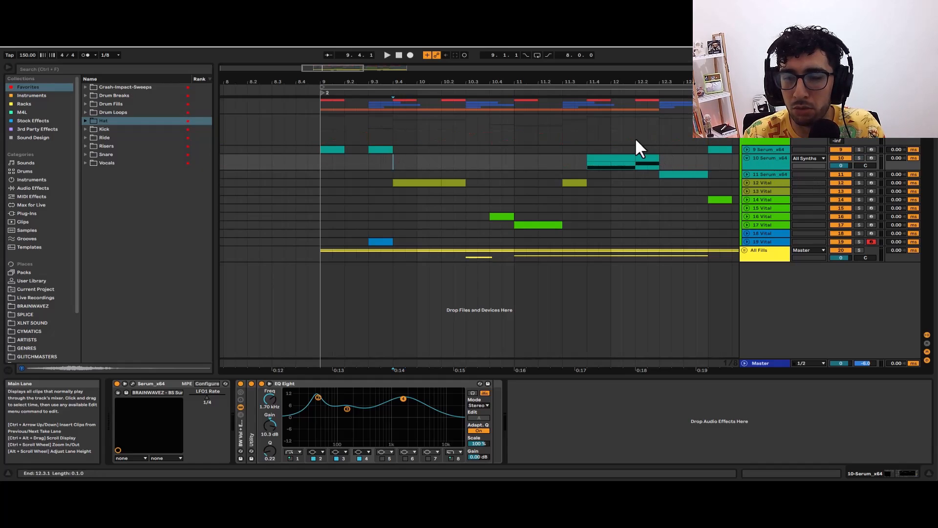
{"action": "left_click", "coordinate": [606, 144]}
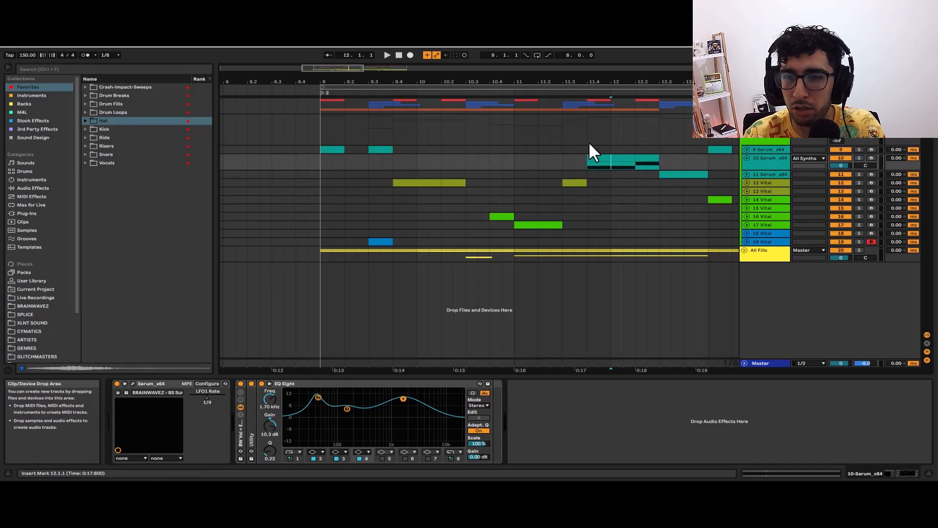
- Unfold and solo track 11, and play its clip starting at 12.3.1 with its Serum instrument open
{"action": "left_click", "coordinate": [381, 159]}
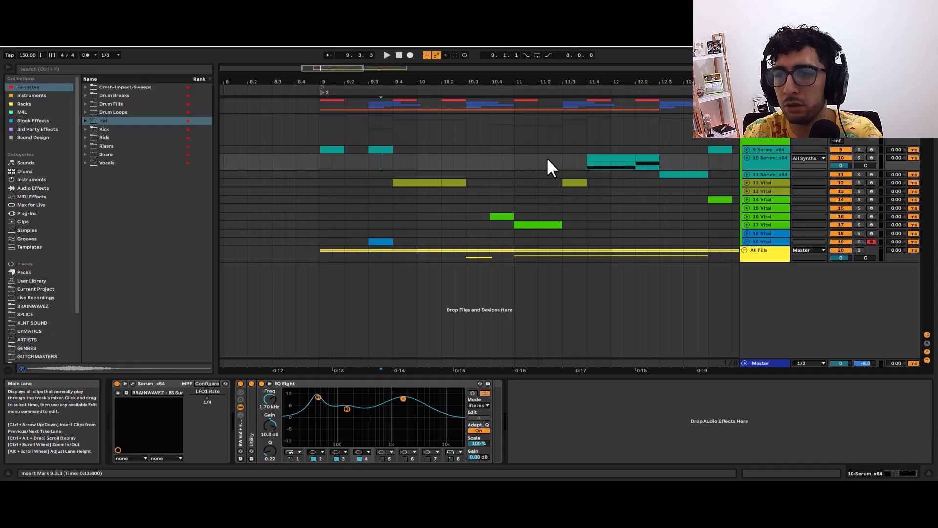
{"action": "left_click", "coordinate": [384, 182]}
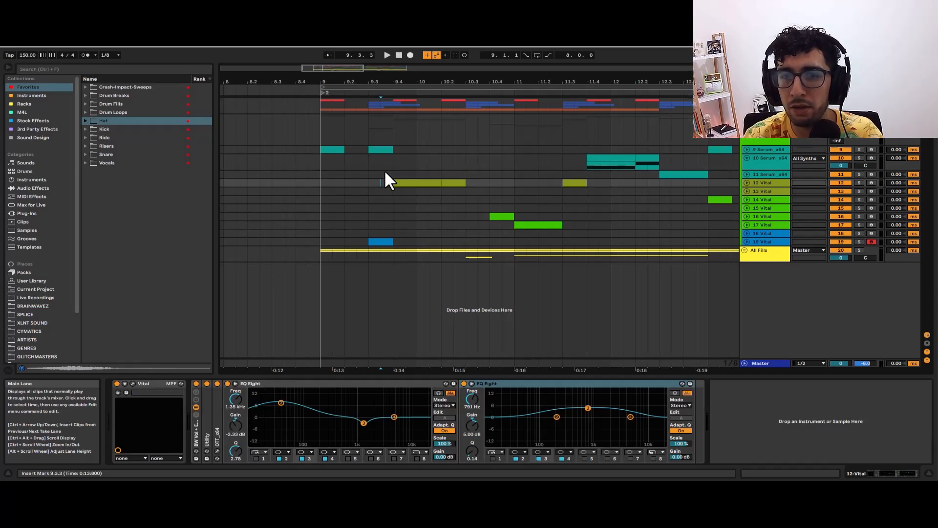
{"action": "left_click", "coordinate": [672, 174]}
{"action": "left_click", "coordinate": [747, 174]}
{"action": "left_click", "coordinate": [691, 173]}
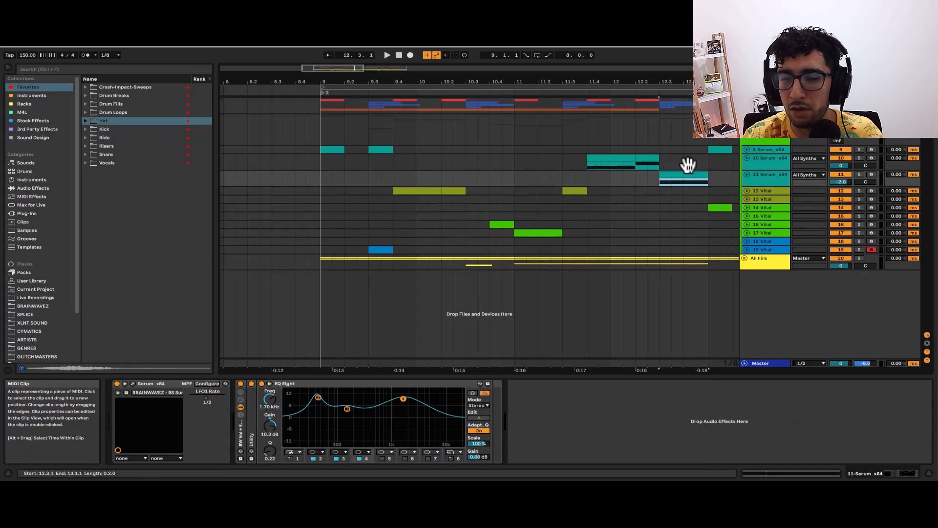
{"action": "key", "text": "space"}
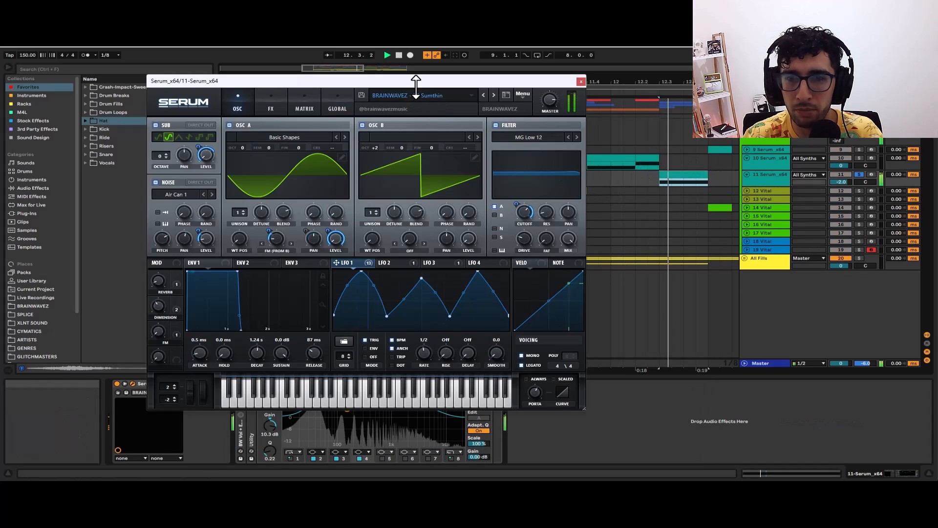
{"action": "key", "text": "space"}
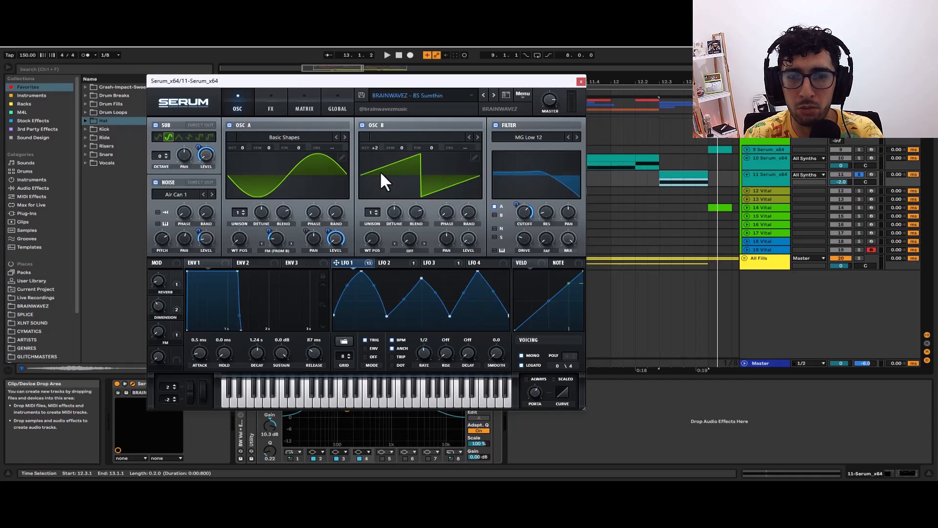
- Audition the track 11 clip again and check the effects of its Serum patch, moving the plug-in window aside
{"action": "scroll", "coordinate": [375, 147], "scroll_direction": "up", "scroll_amount": 2}
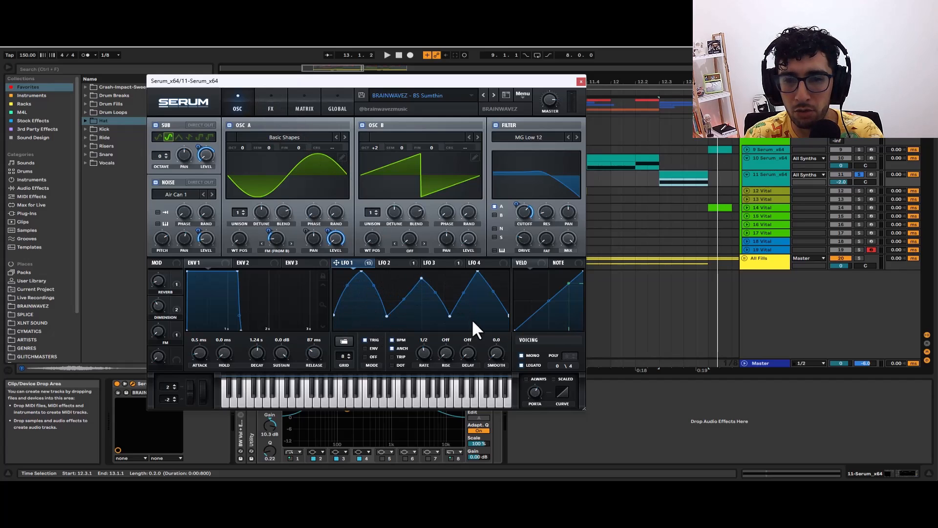
{"action": "key", "text": "space"}
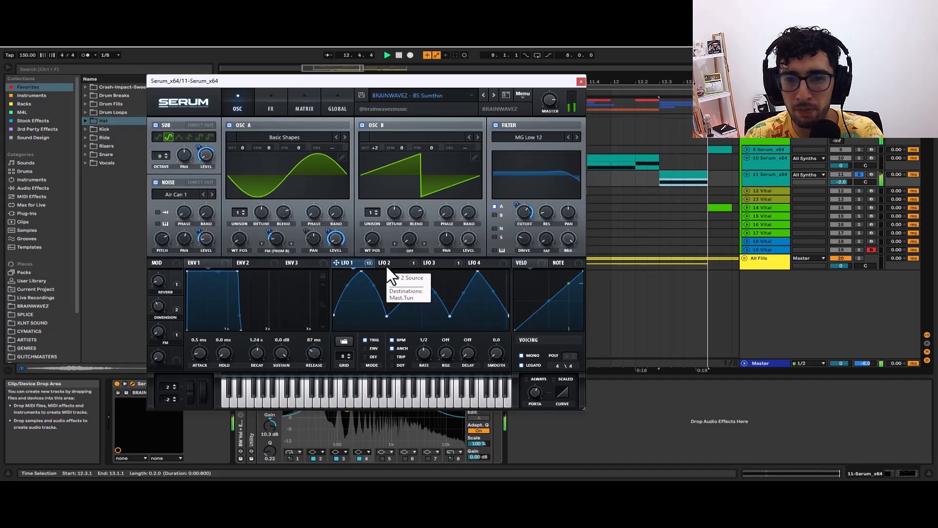
{"action": "key", "text": "space"}
{"action": "left_click", "coordinate": [268, 100]}
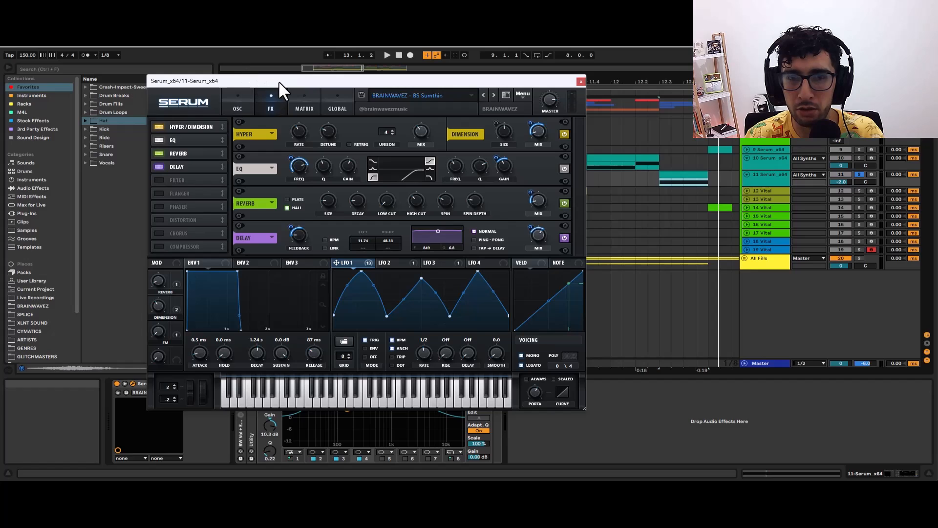
{"action": "left_click_drag", "start_coordinate": [279, 81], "coordinate": [417, 92]}
{"action": "key", "text": "space"}
{"action": "key", "text": "space"}
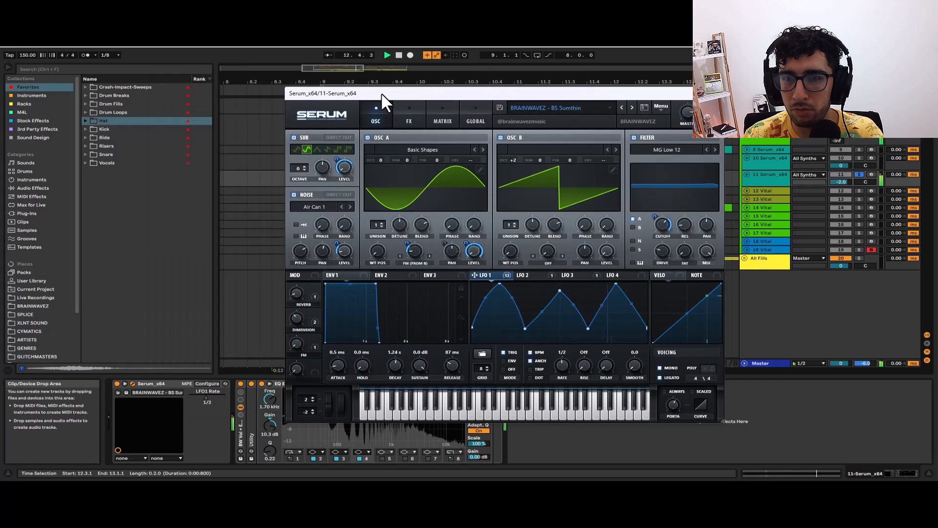
{"action": "key", "text": "space"}
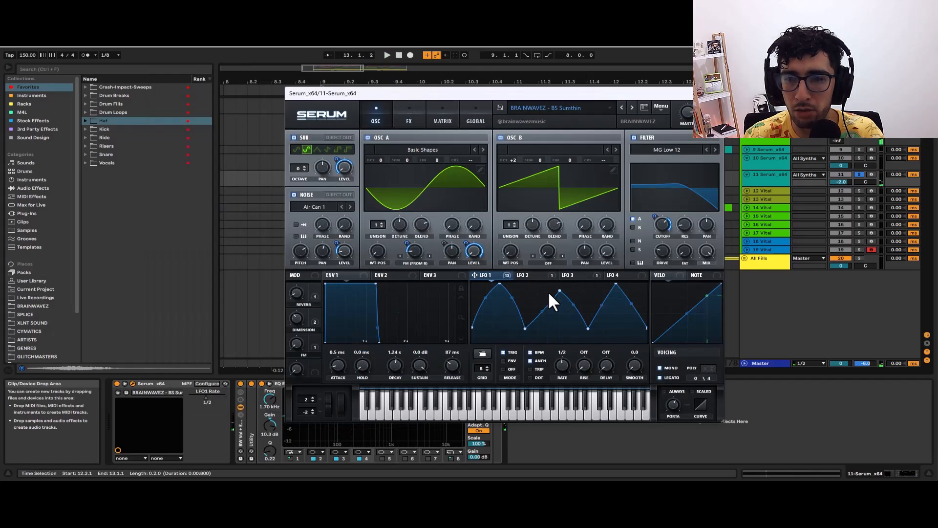
- Examine LFO 2 of the track 11 patch and look up its destination in Serum's modulation matrix
{"action": "left_click", "coordinate": [520, 276]}
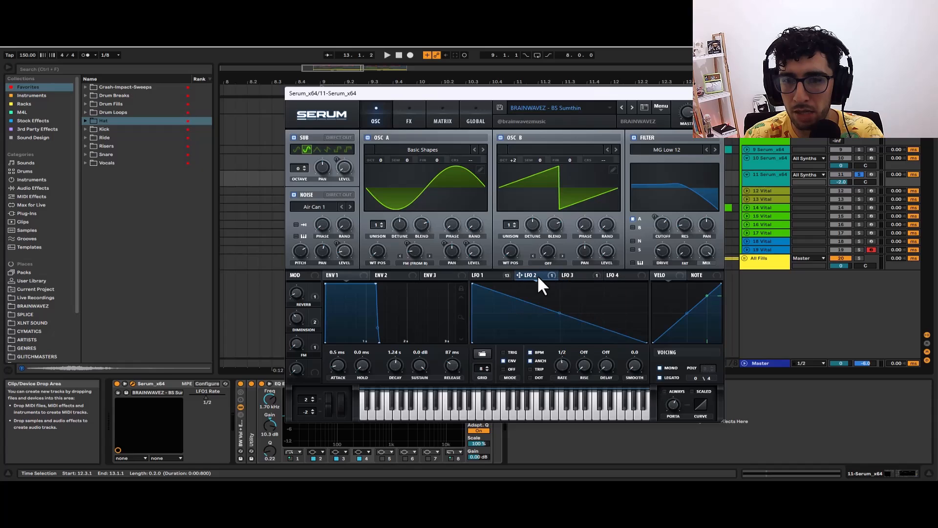
{"action": "left_click", "coordinate": [442, 112]}
{"action": "scroll", "coordinate": [503, 195], "scroll_direction": "down", "scroll_amount": 3}
{"action": "scroll", "coordinate": [513, 213], "scroll_direction": "down", "scroll_amount": 5}
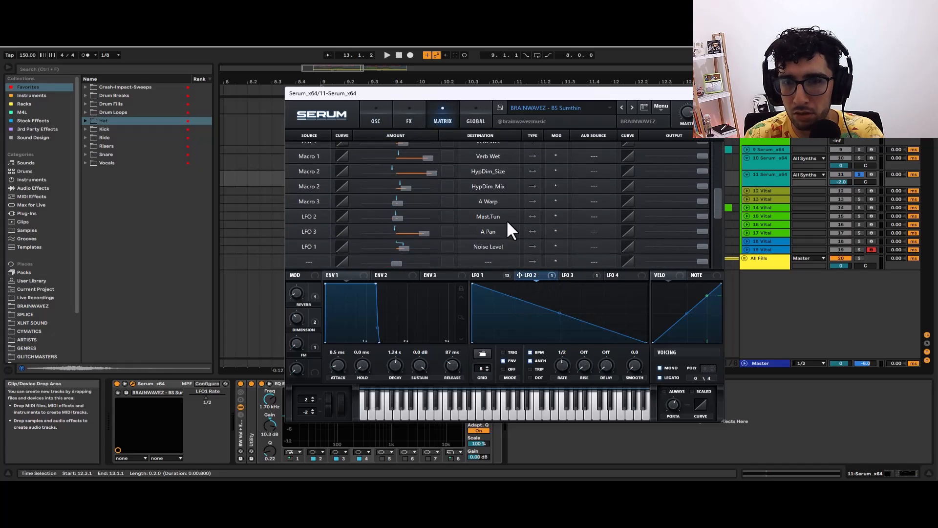
{"action": "scroll", "coordinate": [508, 219], "scroll_direction": "up", "scroll_amount": 1}
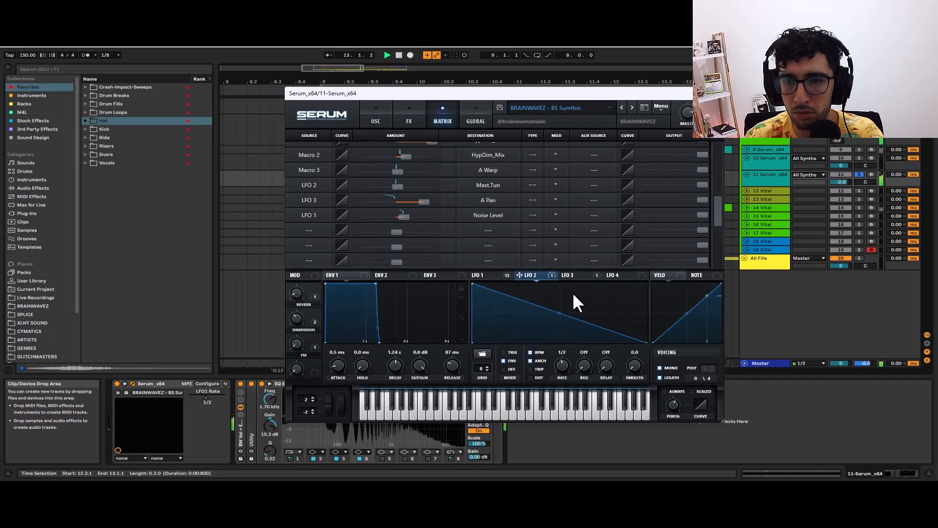
- Examine the LFO 3 shape alongside the oscillators and list its modulation destinations
{"action": "left_click", "coordinate": [586, 276]}
{"action": "left_click", "coordinate": [369, 118]}
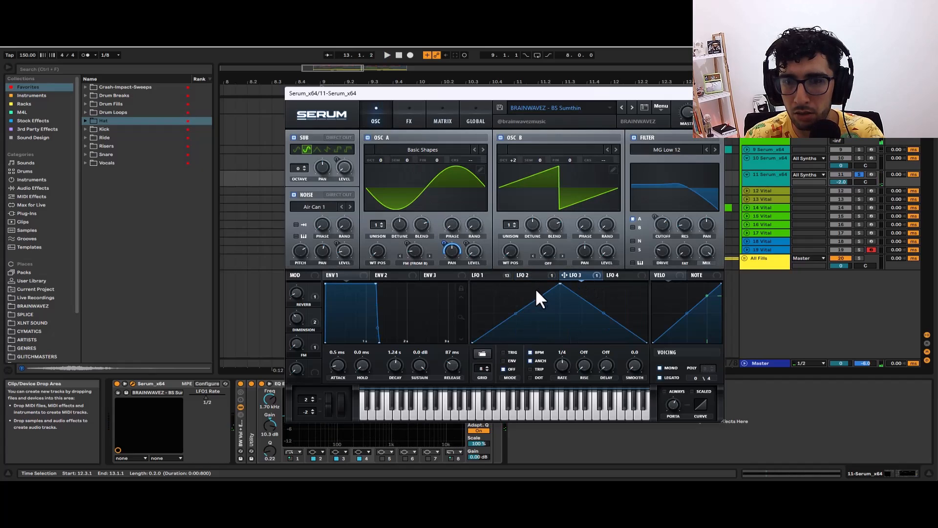
{"action": "left_click", "coordinate": [554, 275]}
{"action": "right_click", "coordinate": [566, 276]}
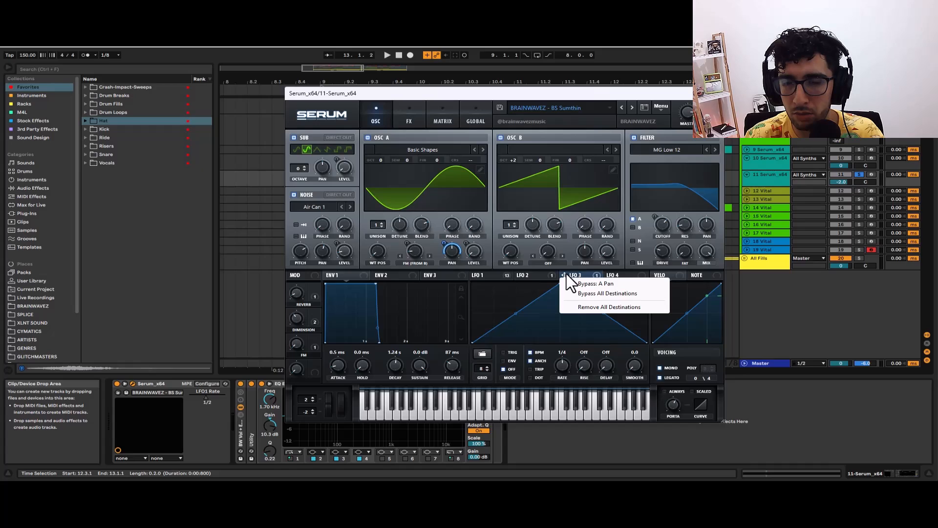
{"action": "key", "text": "Escape"}
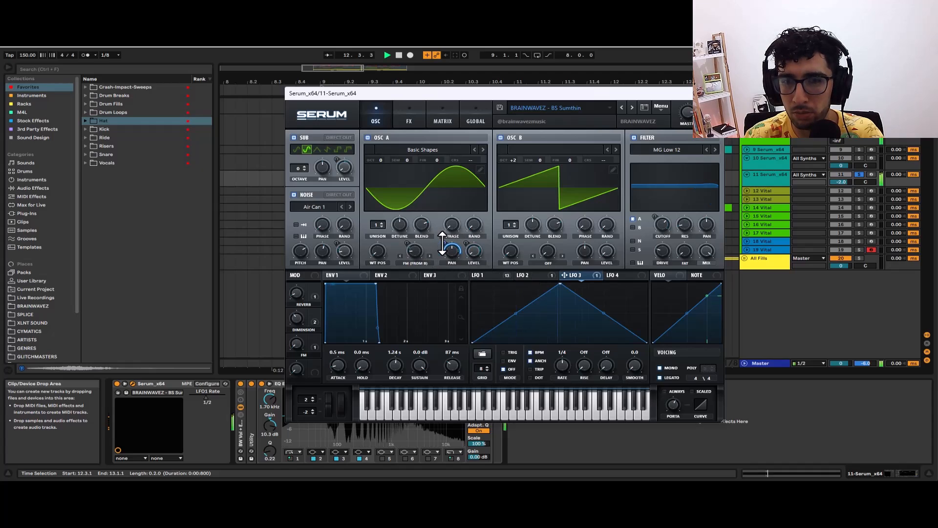
- Review LFO 2 and LFO 1, play the track 11 clip once more, and close its Serum window with the track unsoloed
{"action": "left_click", "coordinate": [532, 276]}
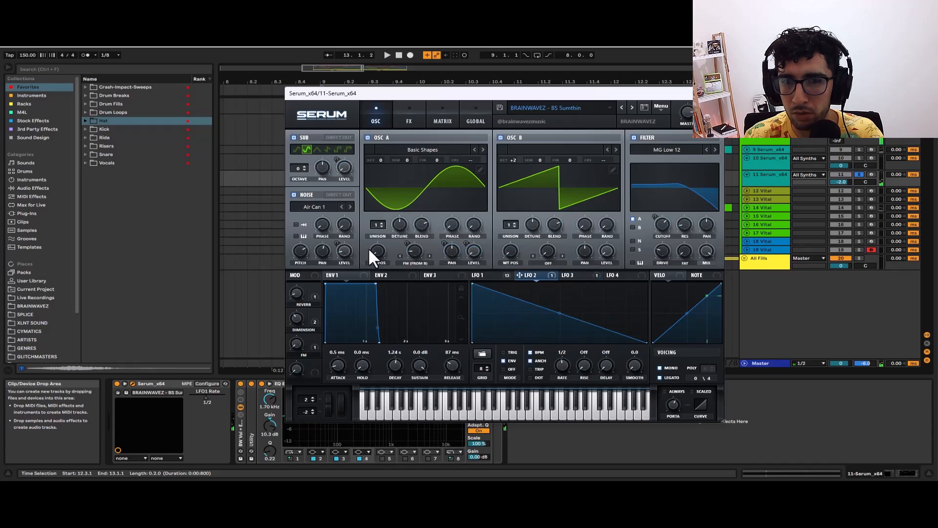
{"action": "left_click", "coordinate": [492, 274]}
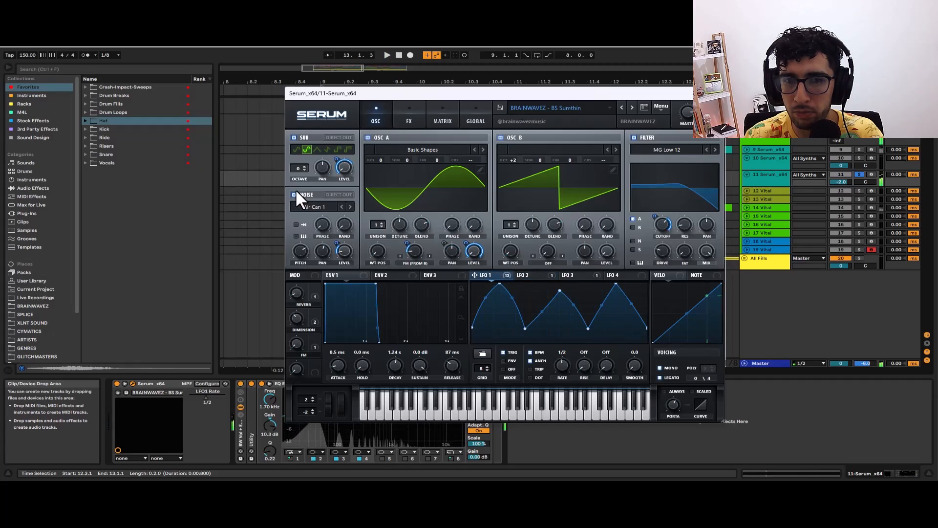
{"action": "key", "text": "space"}
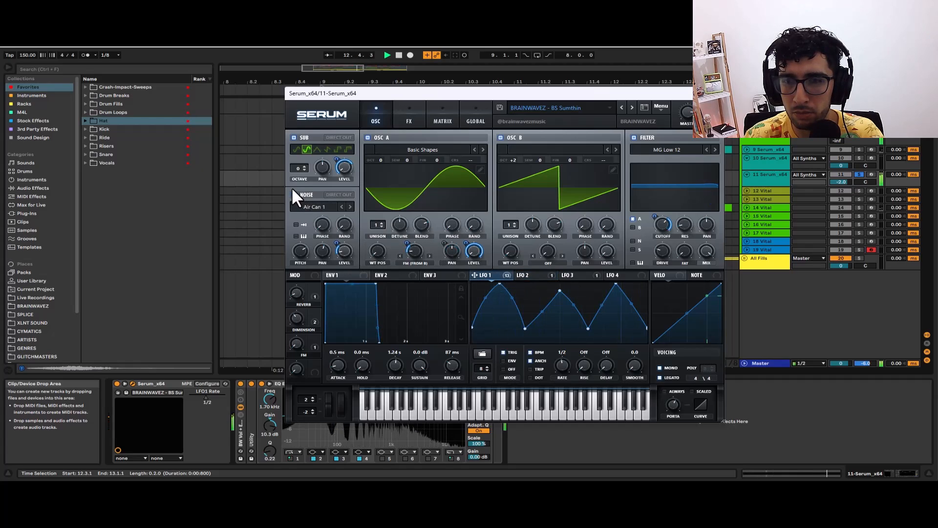
{"action": "key", "text": "space"}
{"action": "left_click", "coordinate": [714, 93]}
{"action": "key", "text": "s"}
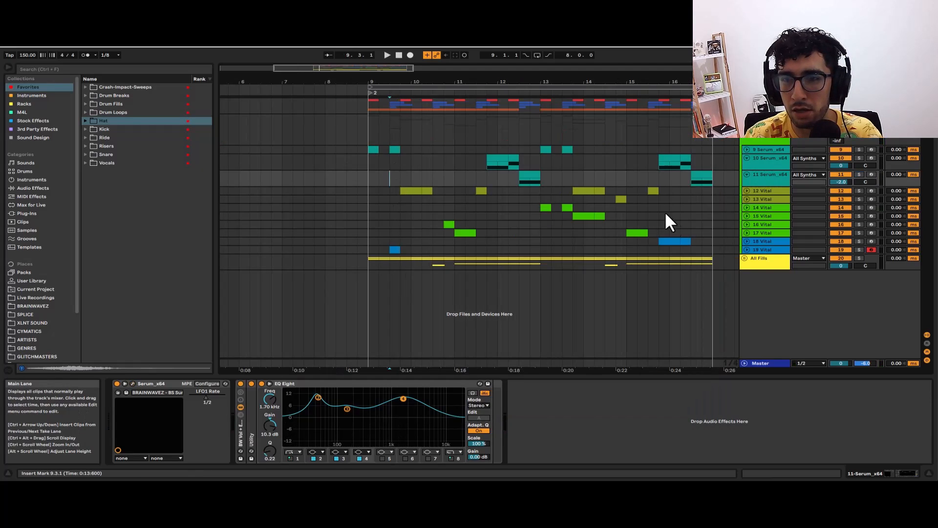
- Unfold all tracks in the arrangement at once
{"action": "left_click", "coordinate": [763, 169]}
{"action": "left_click", "coordinate": [763, 171]}
{"action": "key", "text": "alt+u"}
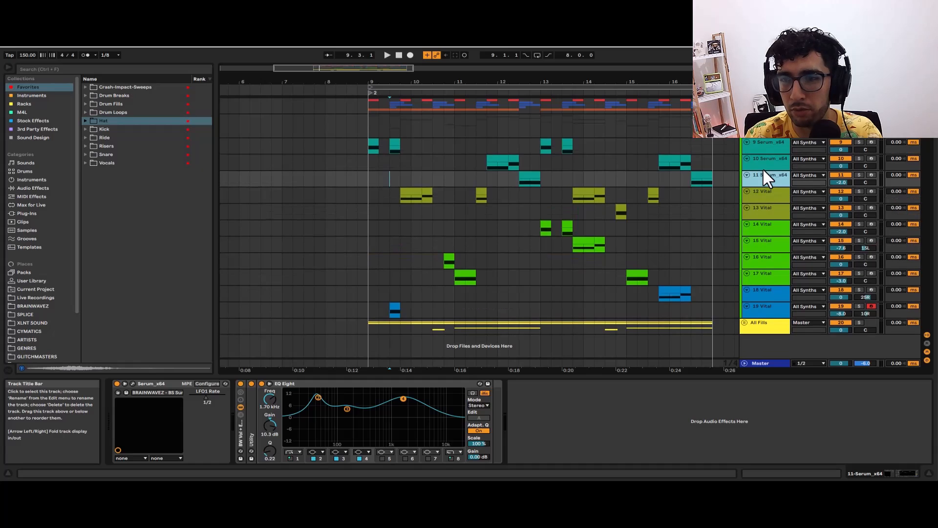
- Solo track 12, play its clip starting at 9.4.1, and open its Vital instrument in a clear spot
{"action": "left_click", "coordinate": [452, 191]}
{"action": "left_click", "coordinate": [401, 193]}
{"action": "left_click", "coordinate": [407, 192]}
{"action": "key", "text": "space"}
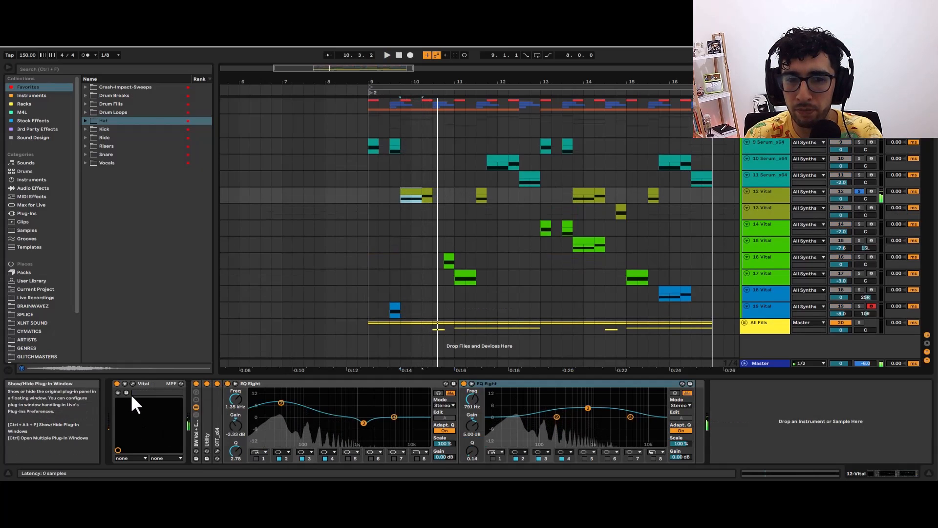
{"action": "left_click", "coordinate": [131, 395]}
{"action": "left_click_drag", "start_coordinate": [264, 84], "coordinate": [389, 73]}
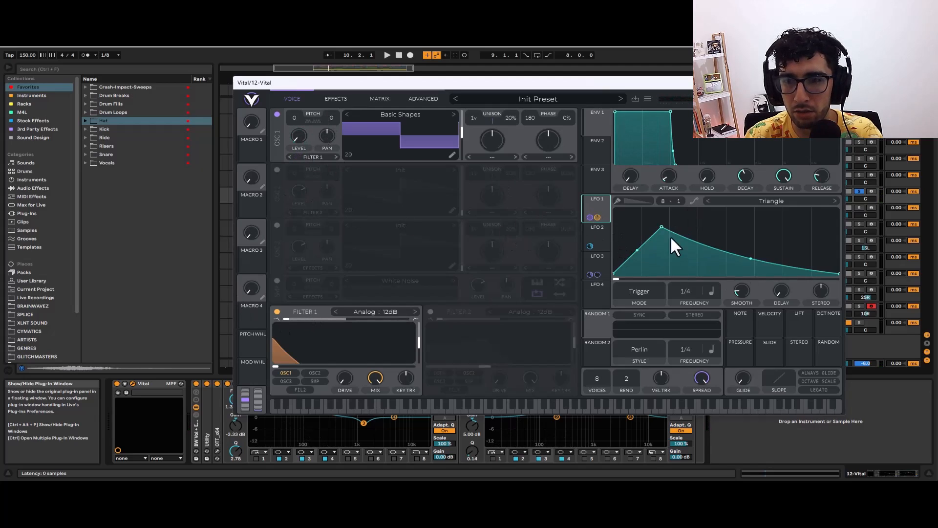
- Look over the track 12 patch's effects, and audition the sound with Filter 1 temporarily bypassed
{"action": "left_click", "coordinate": [336, 94]}
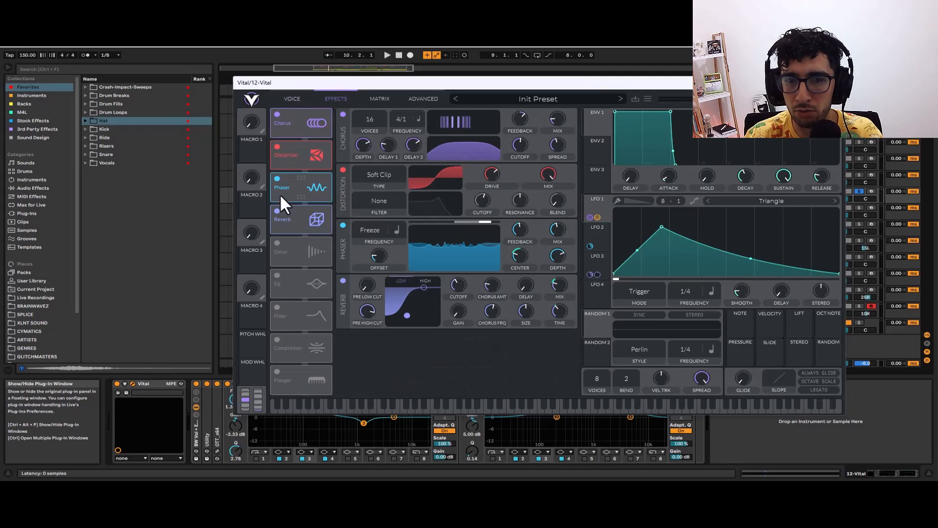
{"action": "left_click", "coordinate": [292, 99]}
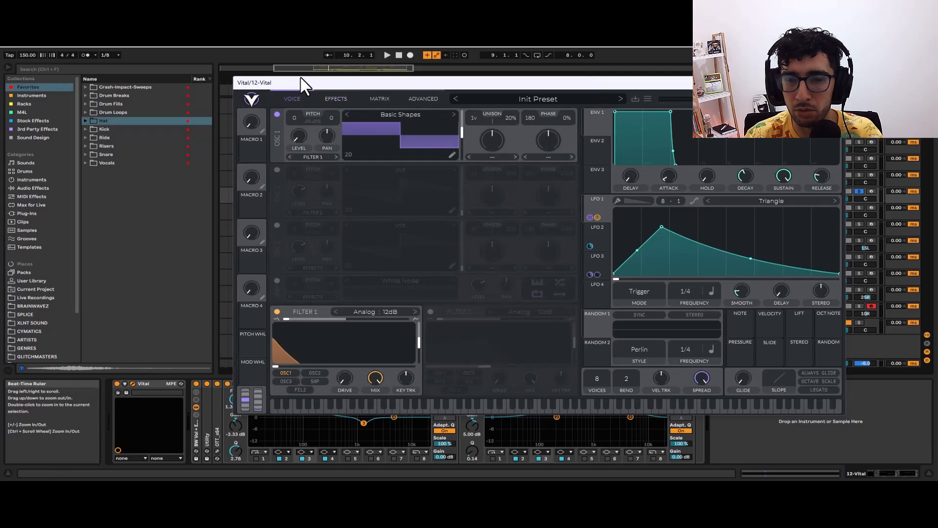
{"action": "left_click", "coordinate": [277, 312]}
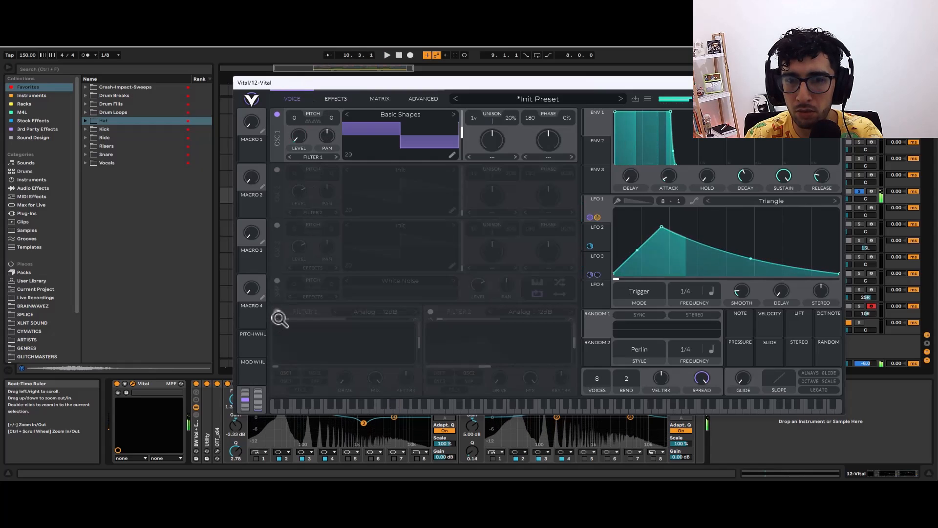
{"action": "left_click", "coordinate": [277, 312]}
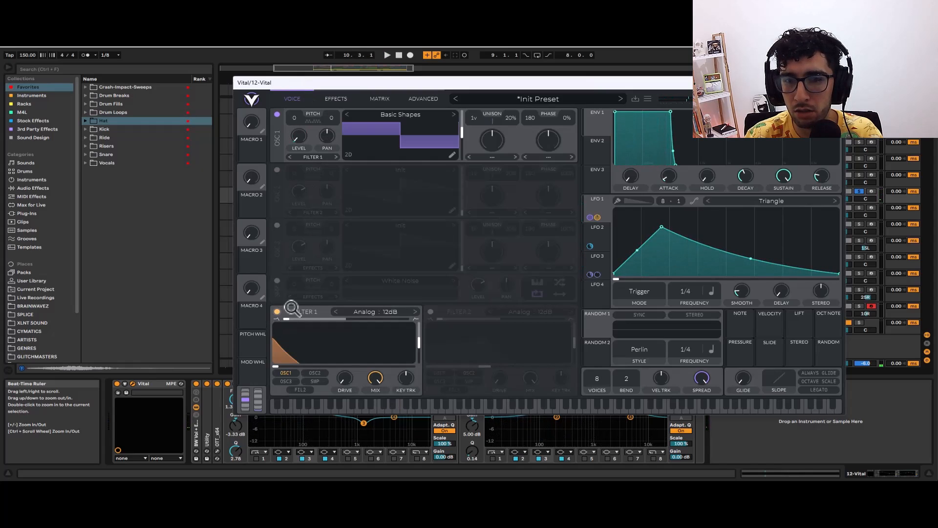
{"action": "left_click_drag", "start_coordinate": [366, 82], "coordinate": [360, 61]}
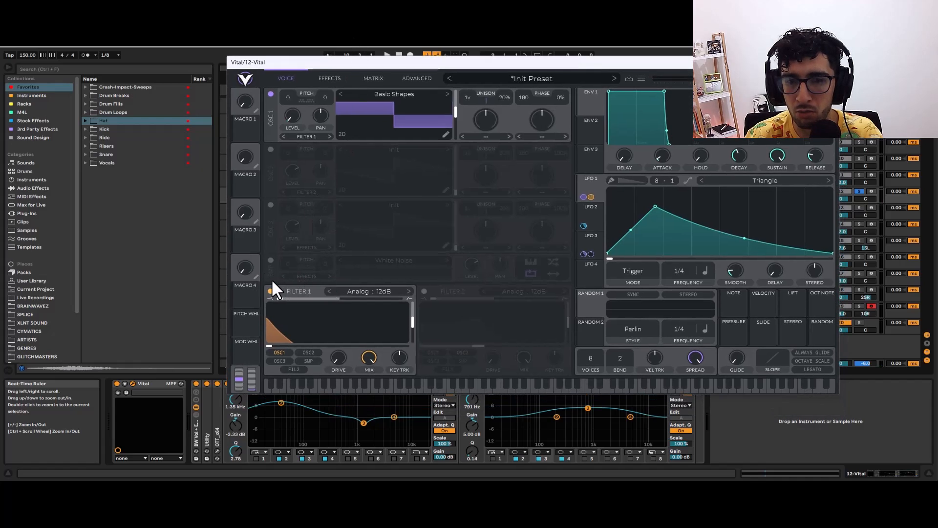
- Switch off the Reverb, Phaser, Distortion and Chorus effects in the track 12 Vital patch
{"action": "left_click", "coordinate": [330, 78]}
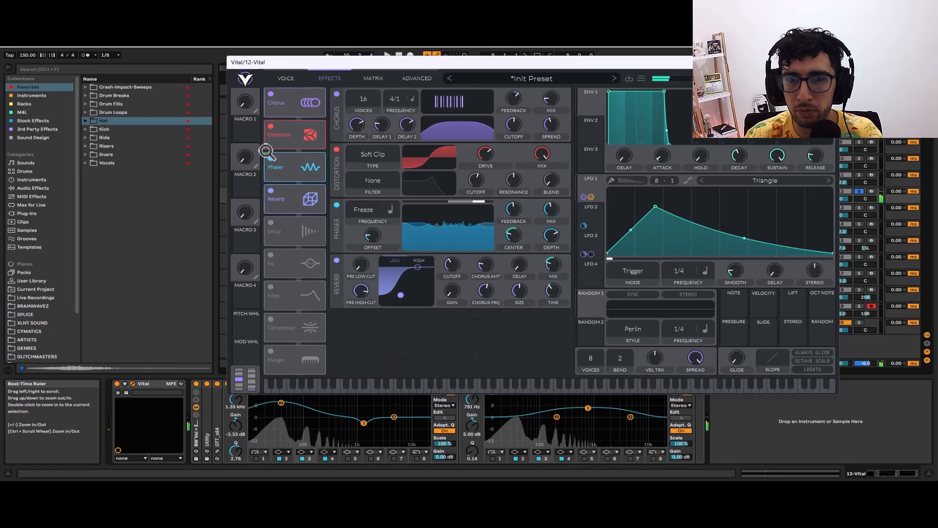
{"action": "left_click", "coordinate": [270, 190]}
{"action": "left_click", "coordinate": [270, 159]}
{"action": "left_click", "coordinate": [270, 126]}
{"action": "left_click", "coordinate": [270, 94]}
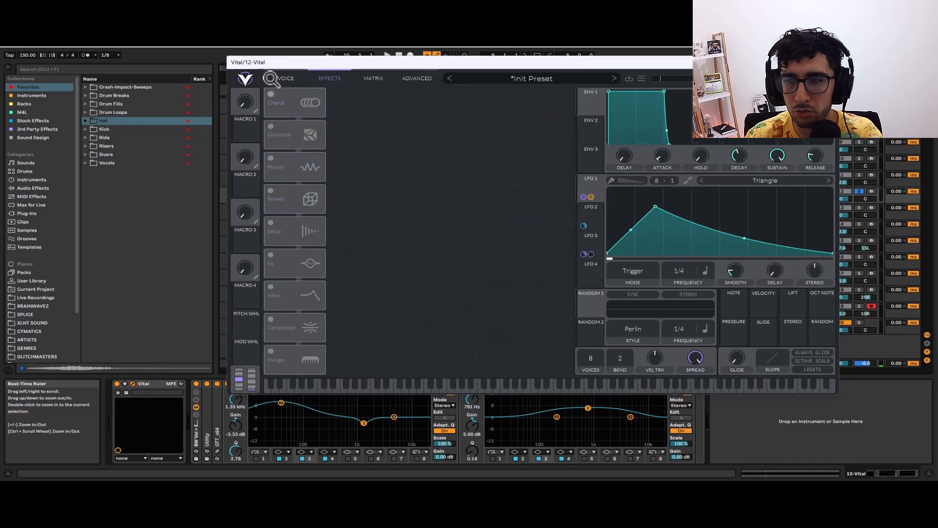
- Switch Chorus, Distortion and Phaser back on one at a time while auditioning the track 12 sound
{"action": "left_click", "coordinate": [271, 94]}
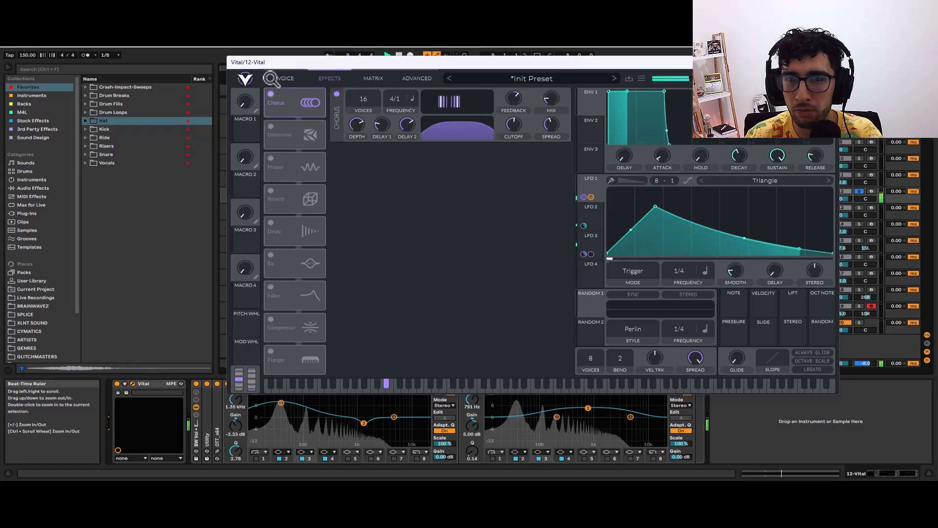
{"action": "left_click", "coordinate": [270, 126]}
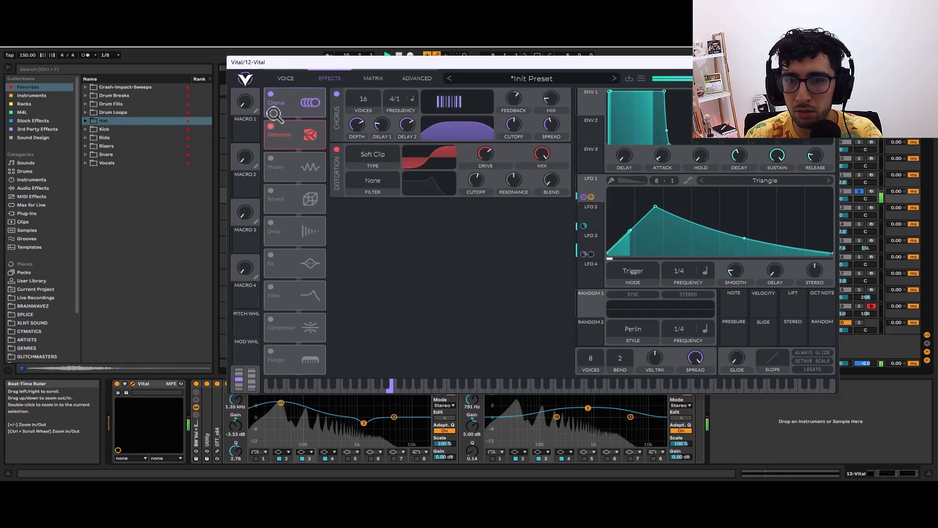
{"action": "left_click", "coordinate": [372, 179]}
{"action": "left_click", "coordinate": [313, 189]}
{"action": "left_click", "coordinate": [270, 158]}
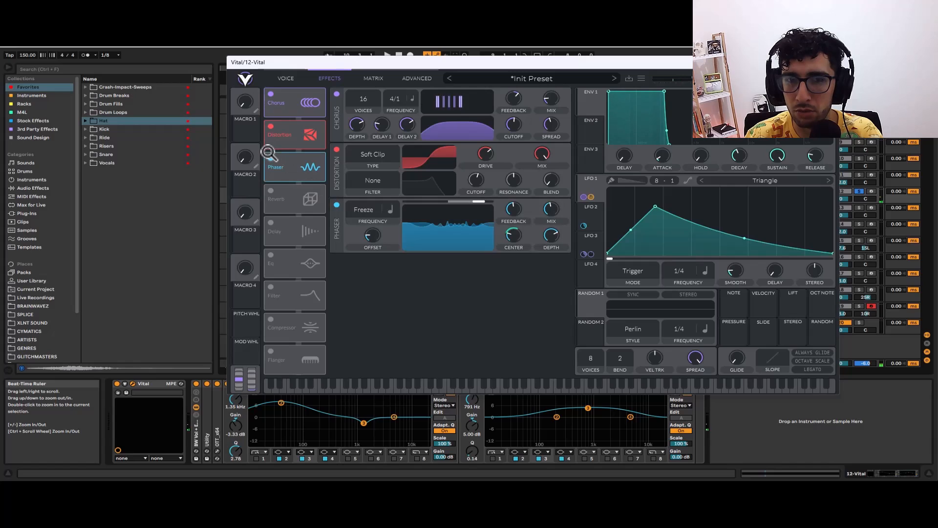
- Play the track 12 clip with the Phaser active, and examine the LFO 2 shape modulating the Phaser's center
{"action": "key", "text": "space"}
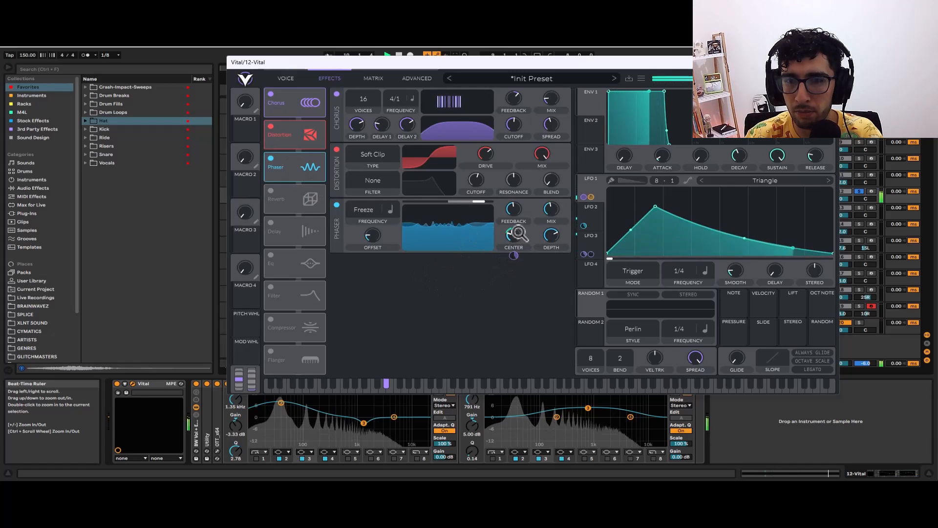
{"action": "key", "text": "space"}
{"action": "left_click", "coordinate": [593, 210]}
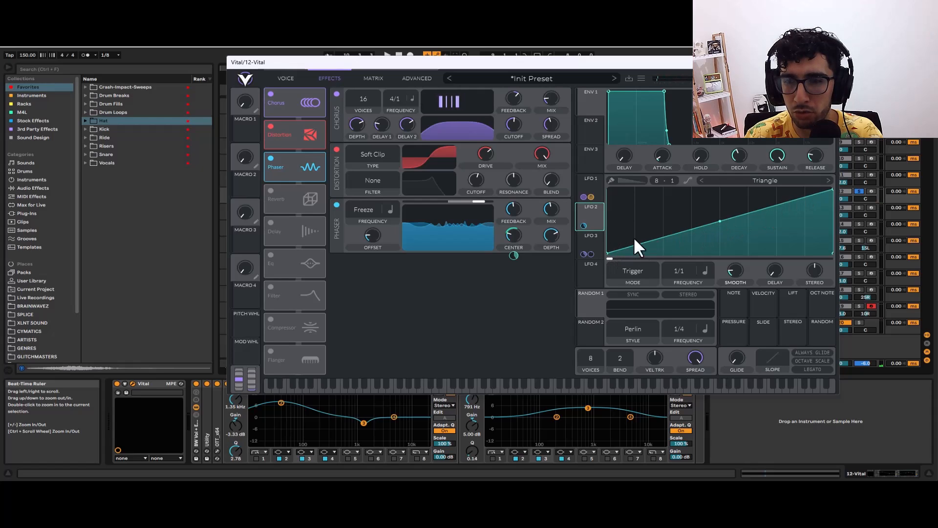
- Switch Reverb back on in the track 12 Vital patch, and audition the sound with LFO 3 modulating the reverb
{"action": "key", "text": "space"}
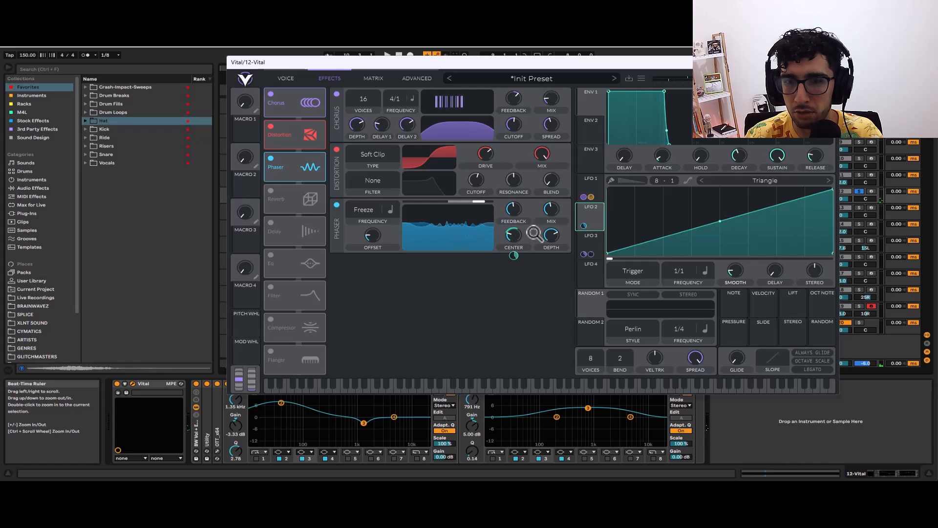
{"action": "left_click", "coordinate": [583, 239]}
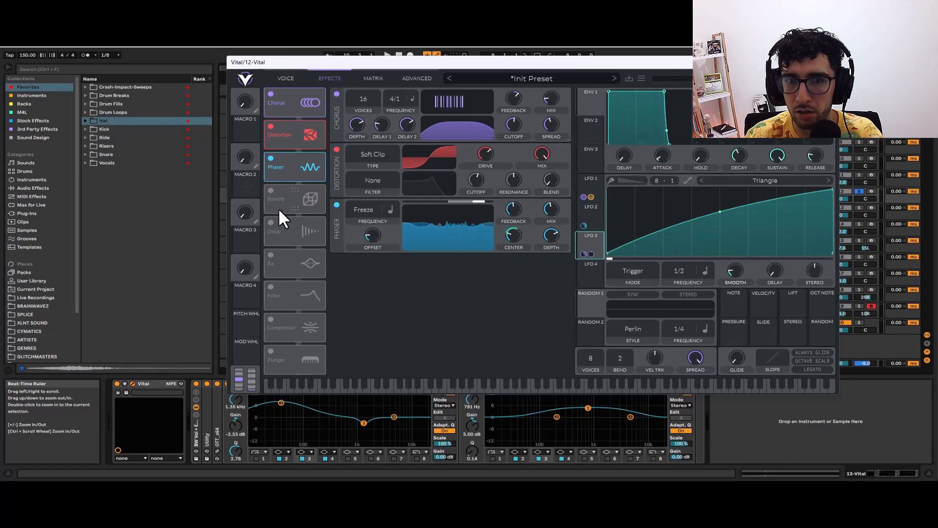
{"action": "left_click", "coordinate": [270, 189]}
{"action": "left_click_drag", "start_coordinate": [587, 237], "coordinate": [560, 275]}
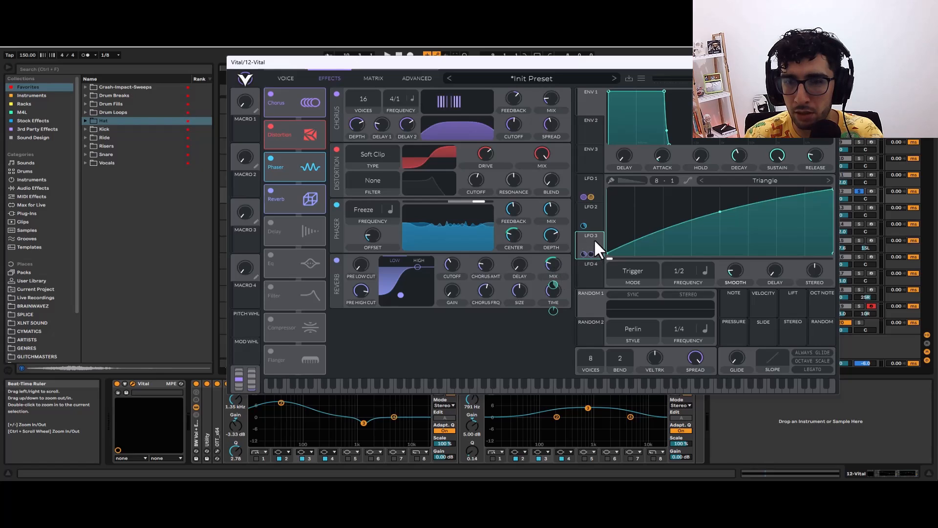
{"action": "left_click_drag", "start_coordinate": [564, 262], "coordinate": [550, 263]}
{"action": "key", "text": "space"}
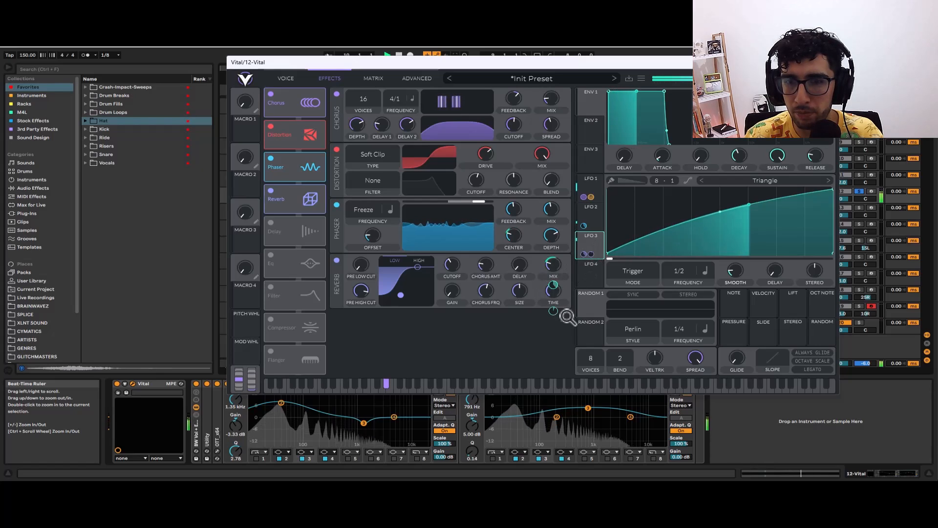
{"action": "key", "text": "space"}
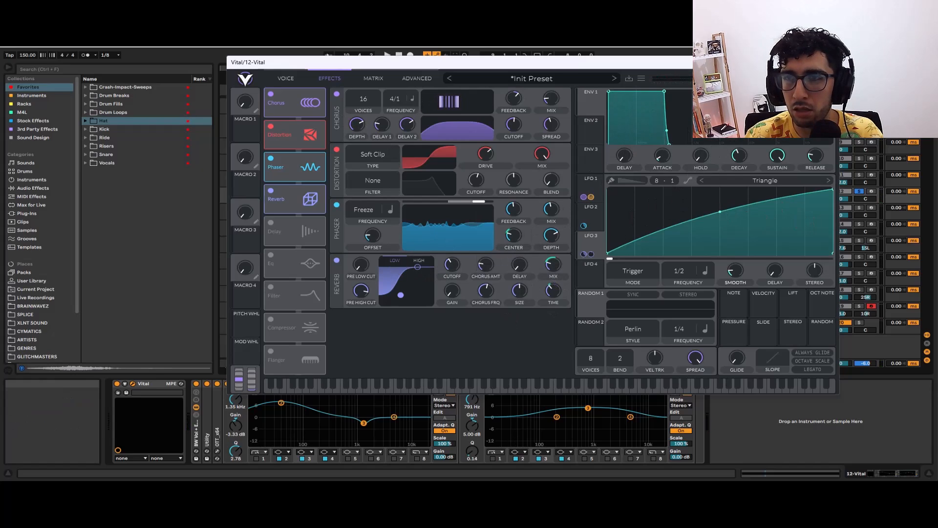
- Hide the synth window and play the track 12 clip with the first EQ Eight temporarily bypassed to compare the sound
{"action": "key", "text": "ctrl+alt+p"}
{"action": "left_click", "coordinate": [256, 394]}
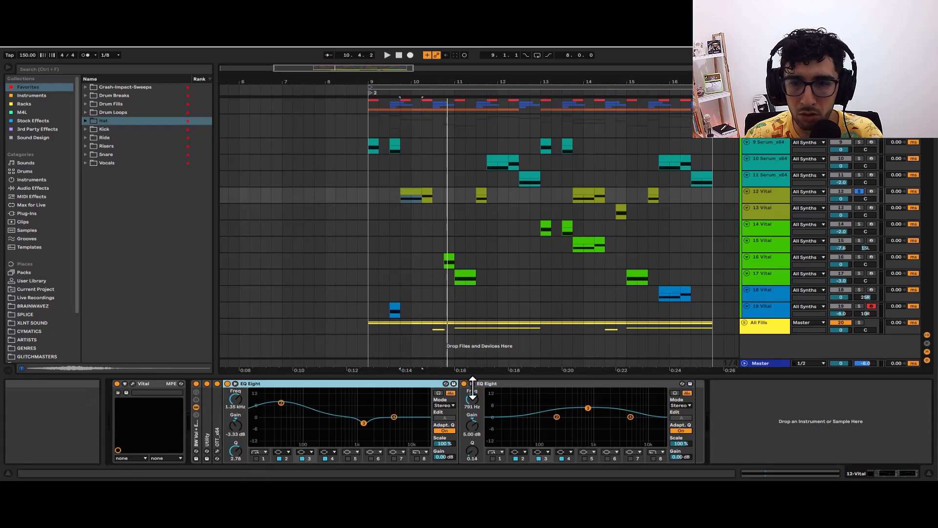
{"action": "key", "text": "space"}
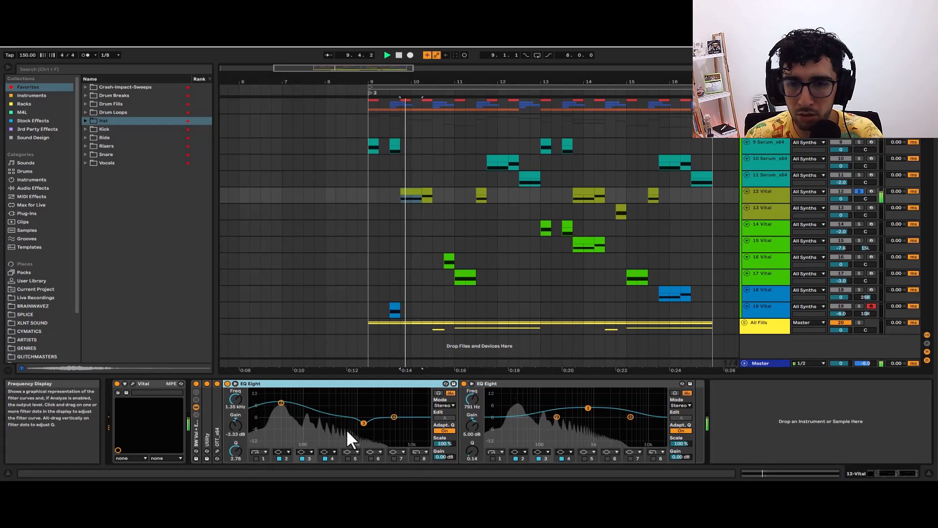
{"action": "left_click", "coordinate": [227, 384]}
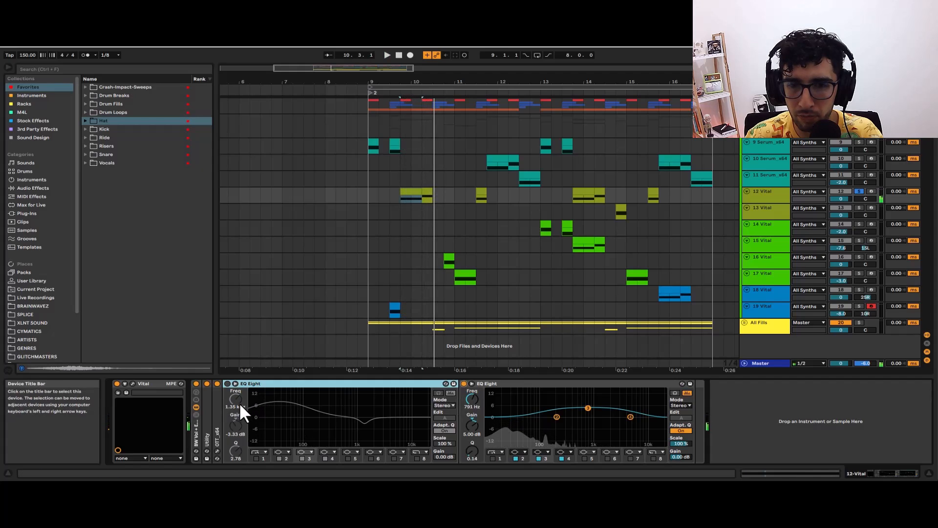
{"action": "left_click", "coordinate": [227, 384]}
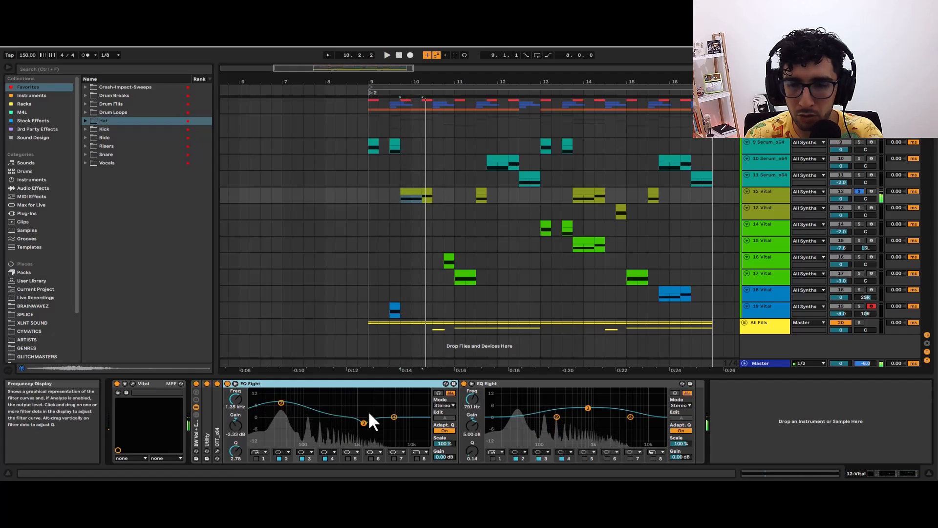
- Examine the OTT multiband compressor settings on track 12 while playing the clip, and close the OTT window
{"action": "left_click", "coordinate": [216, 444]}
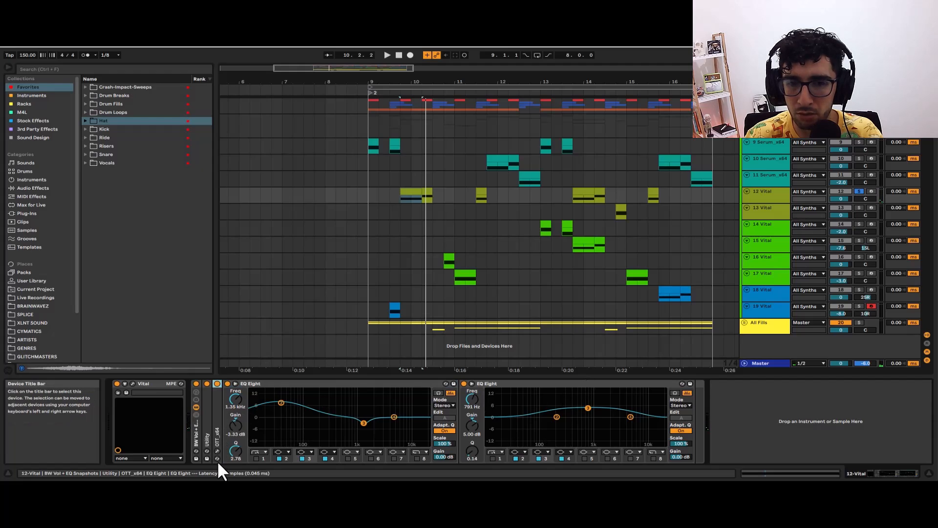
{"action": "left_click", "coordinate": [217, 459]}
{"action": "left_click_drag", "start_coordinate": [206, 178], "coordinate": [305, 151]}
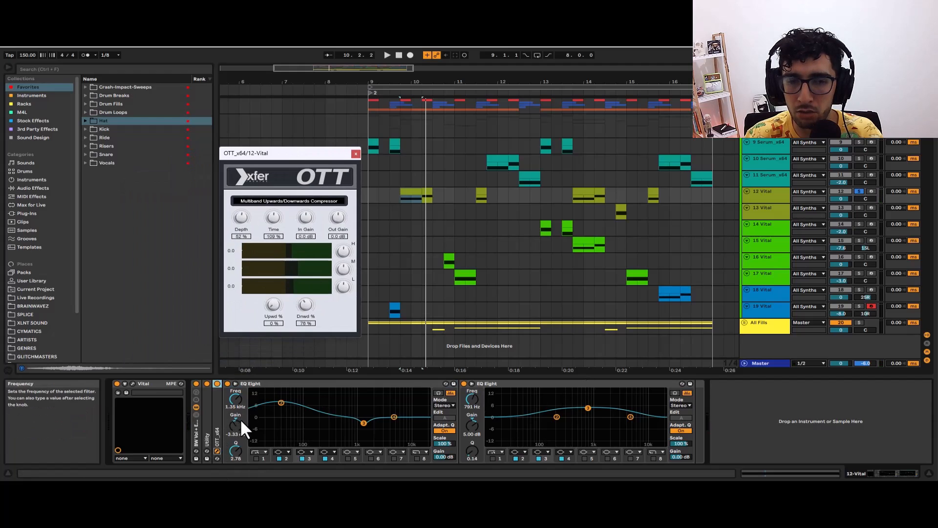
{"action": "key", "text": "space"}
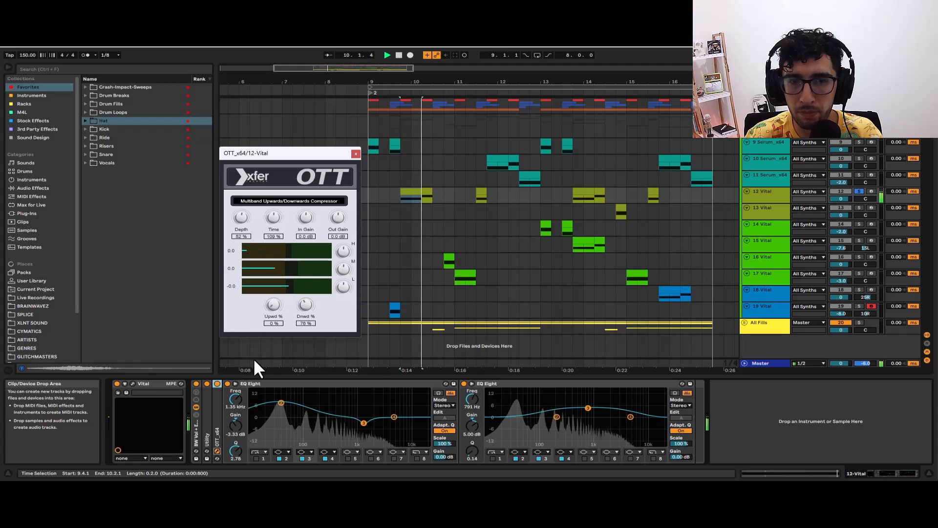
{"action": "left_click", "coordinate": [356, 154]}
{"action": "key", "text": "space"}
- Audition the track 14 and track 9 clips at bar 13 separately, soloing each track in turn
{"action": "left_click", "coordinate": [484, 197]}
{"action": "left_click", "coordinate": [542, 225]}
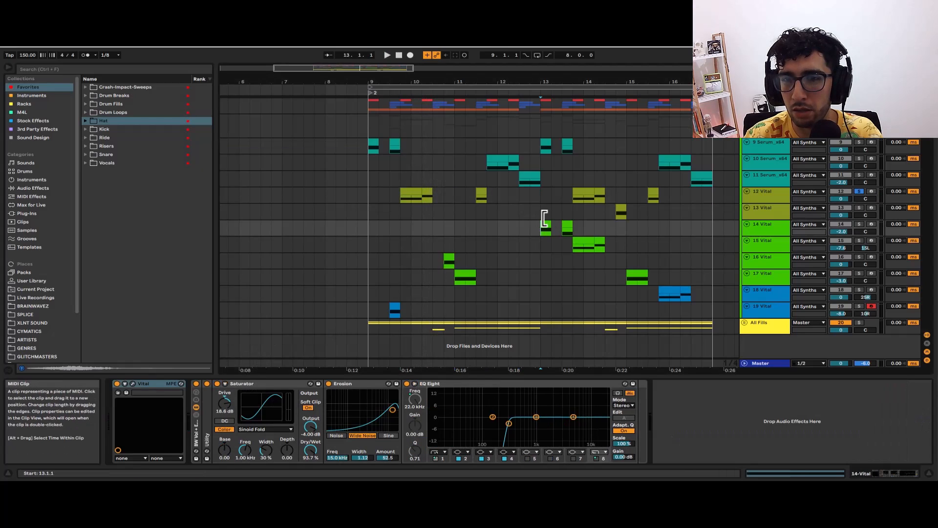
{"action": "key", "text": "space"}
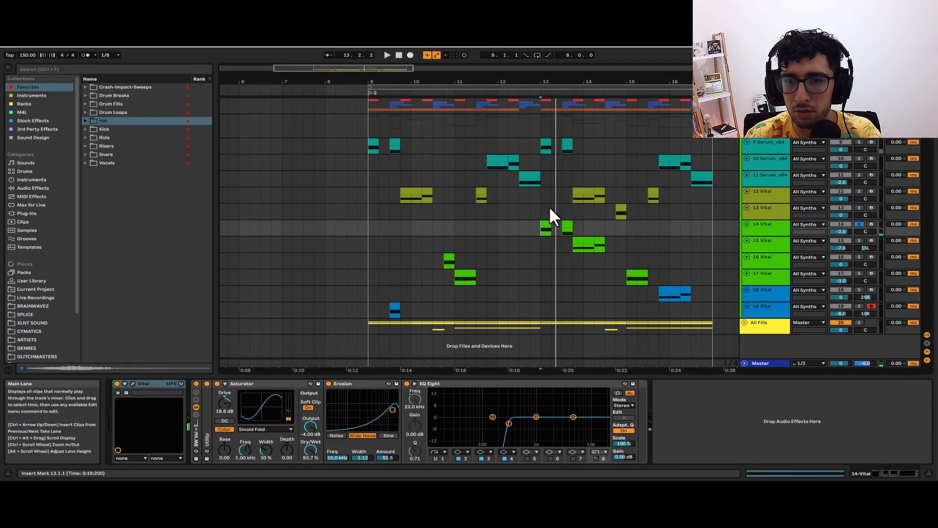
{"action": "left_click", "coordinate": [545, 147]}
{"action": "key", "text": "space"}
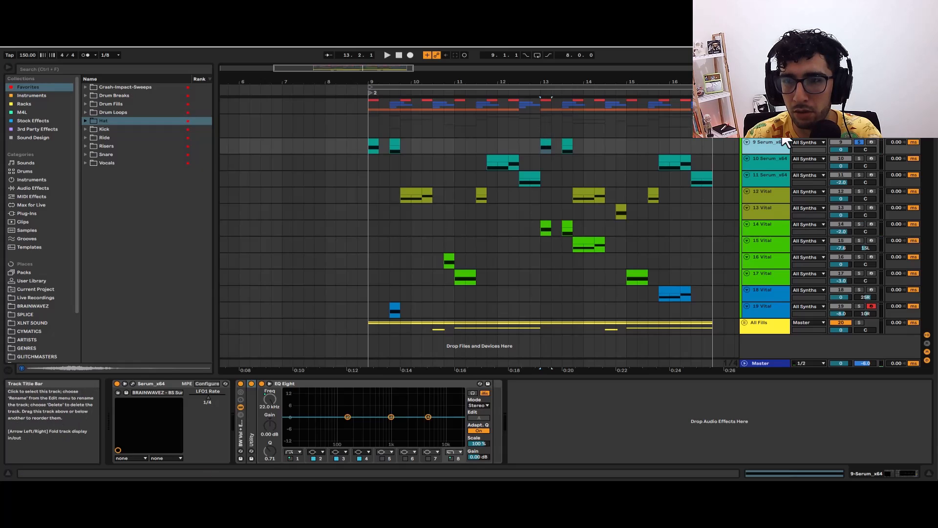
{"action": "key", "text": "space"}
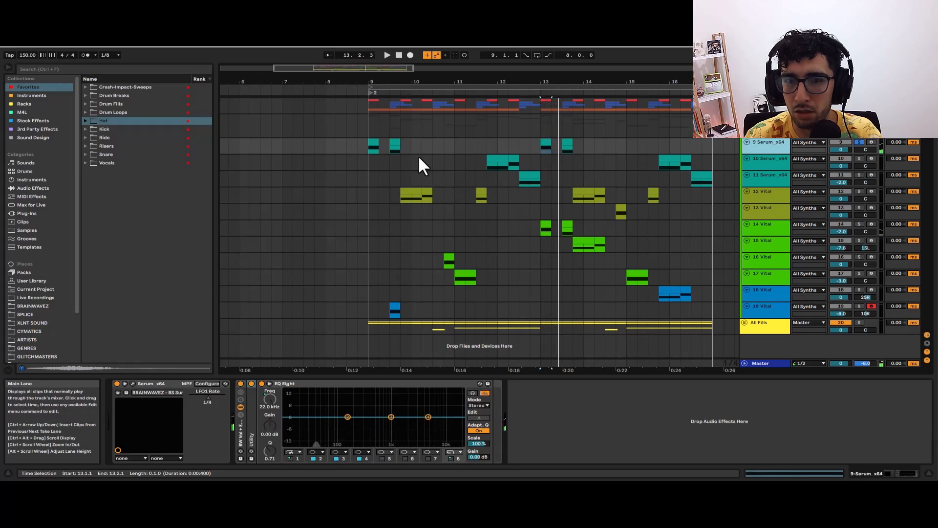
- Audition the track 19 and track 9 clips just before bar 9.4 separately, soloing each track in turn
{"action": "left_click", "coordinate": [397, 312]}
{"action": "key", "text": "s"}
{"action": "key", "text": "space"}
{"action": "key", "text": "space"}
{"action": "left_click", "coordinate": [397, 141]}
{"action": "key", "text": "s"}
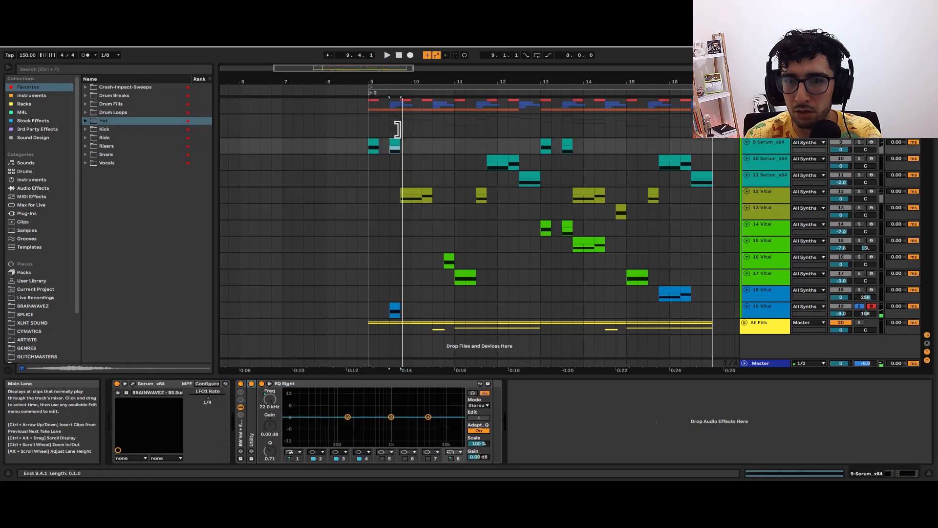
{"action": "key", "text": "space"}
- Audition the overlapping track 18 and track 10 clips at bar 15.4 in solo, and clear the track solos
{"action": "left_click", "coordinate": [661, 293]}
{"action": "key", "text": "s"}
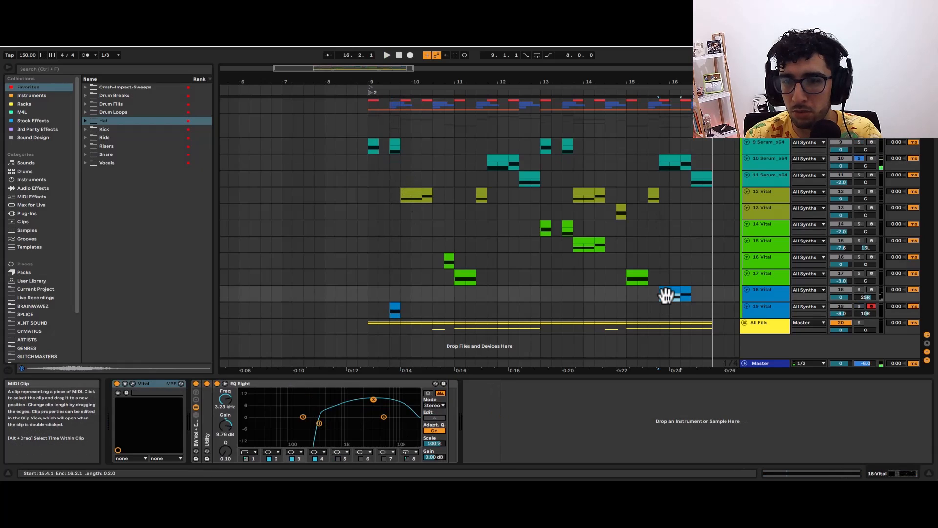
{"action": "key", "text": "space"}
{"action": "key", "text": "space"}
{"action": "left_click", "coordinate": [665, 159]}
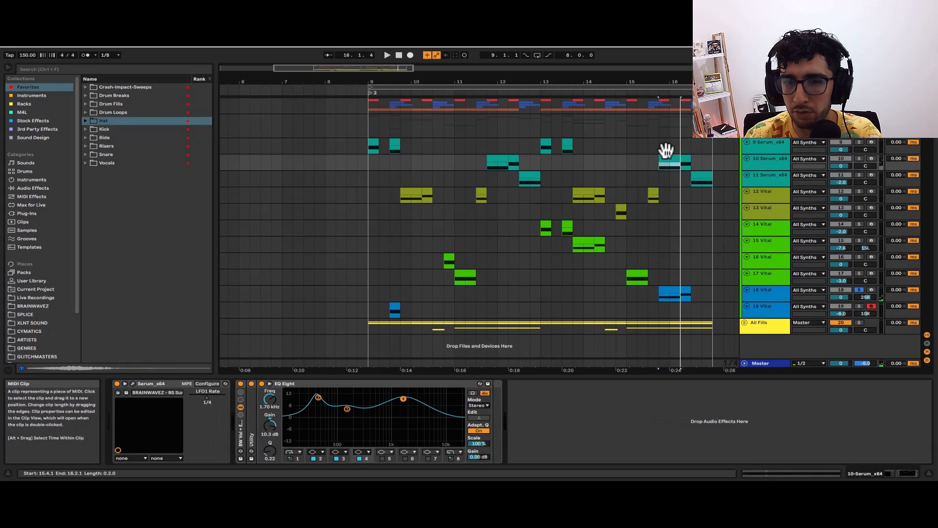
{"action": "key", "text": "s"}
{"action": "left_click", "coordinate": [575, 201]}
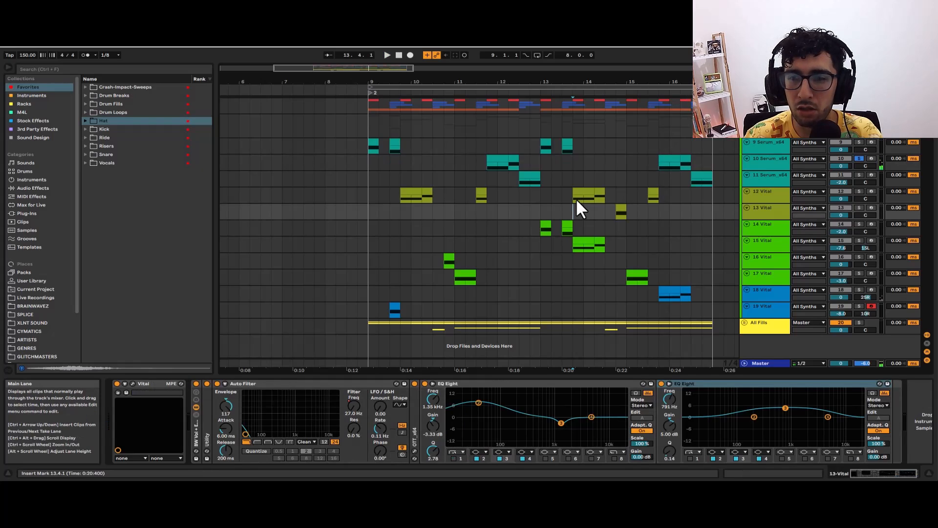
{"action": "left_click", "coordinate": [506, 232]}
{"action": "key", "text": "s"}
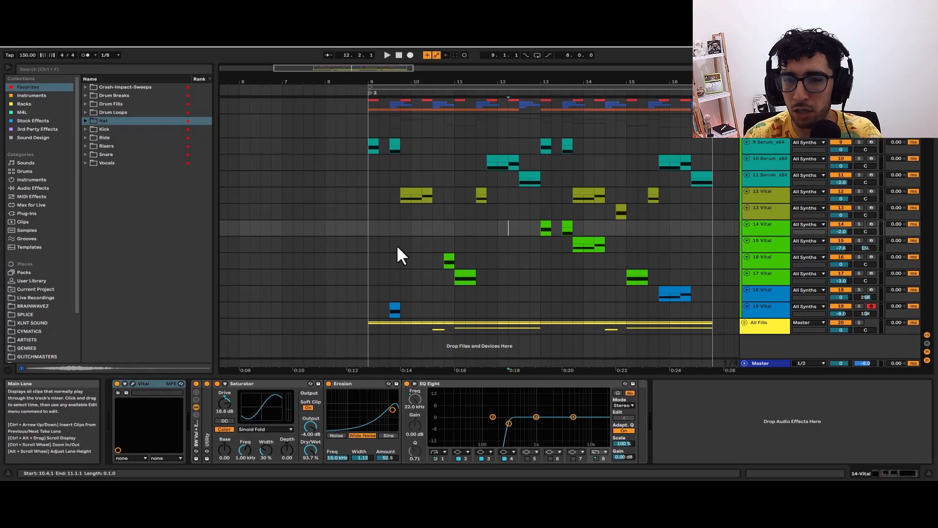
{"action": "left_click", "coordinate": [377, 311]}
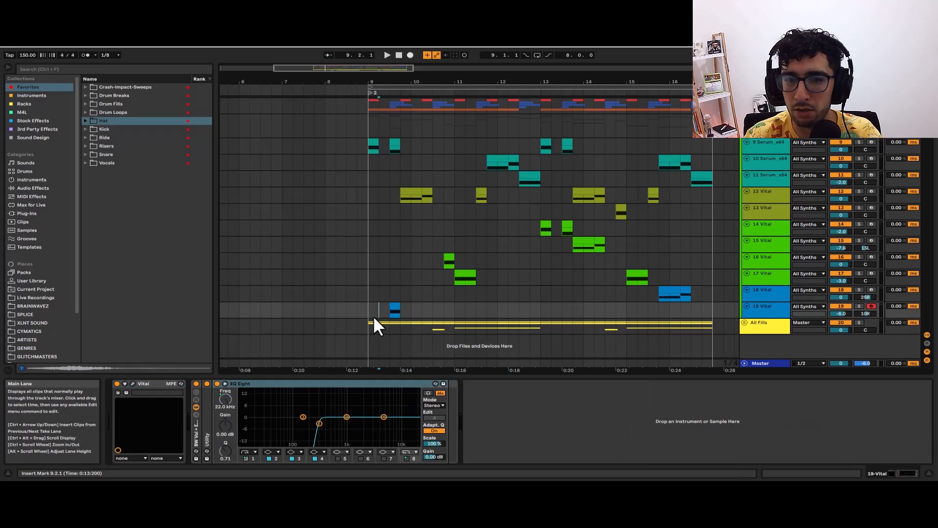
{"action": "left_click", "coordinate": [497, 274]}
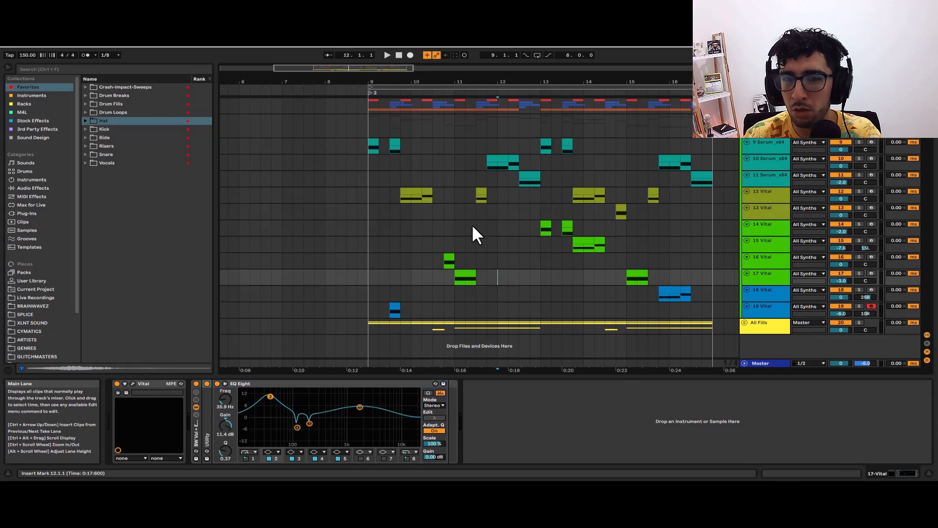
{"action": "left_click", "coordinate": [474, 227]}
{"action": "left_click", "coordinate": [476, 211]}
{"action": "left_click", "coordinate": [582, 228]}
{"action": "left_click", "coordinate": [519, 243]}
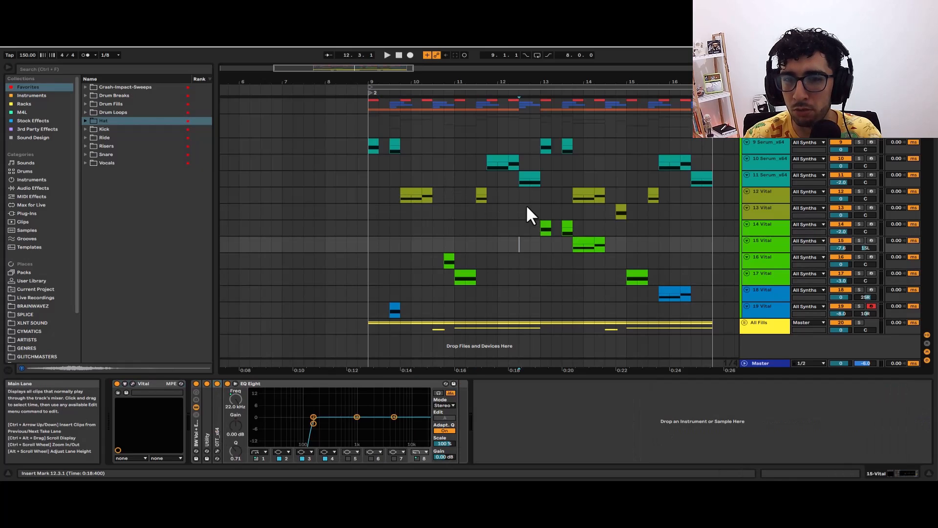
{"action": "left_click", "coordinate": [426, 192]}
{"action": "left_click", "coordinate": [569, 192]}
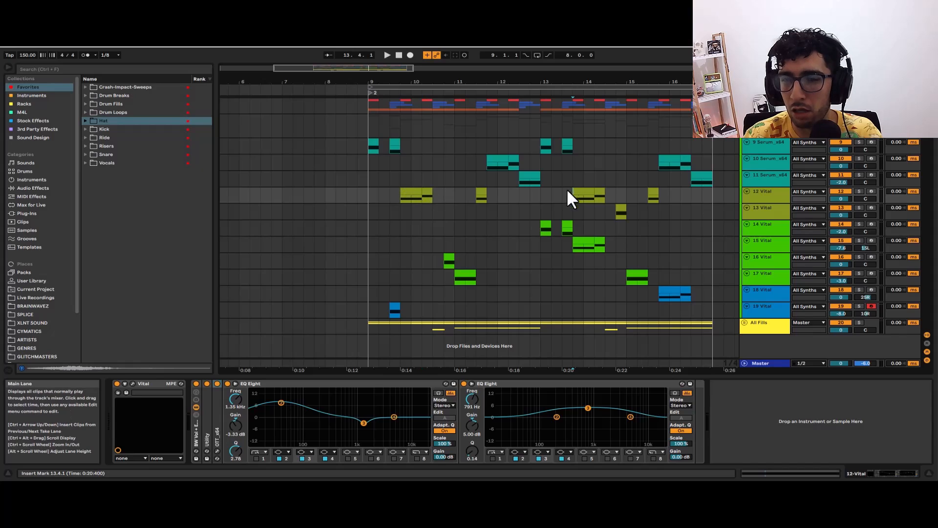
{"action": "left_click", "coordinate": [557, 149]}
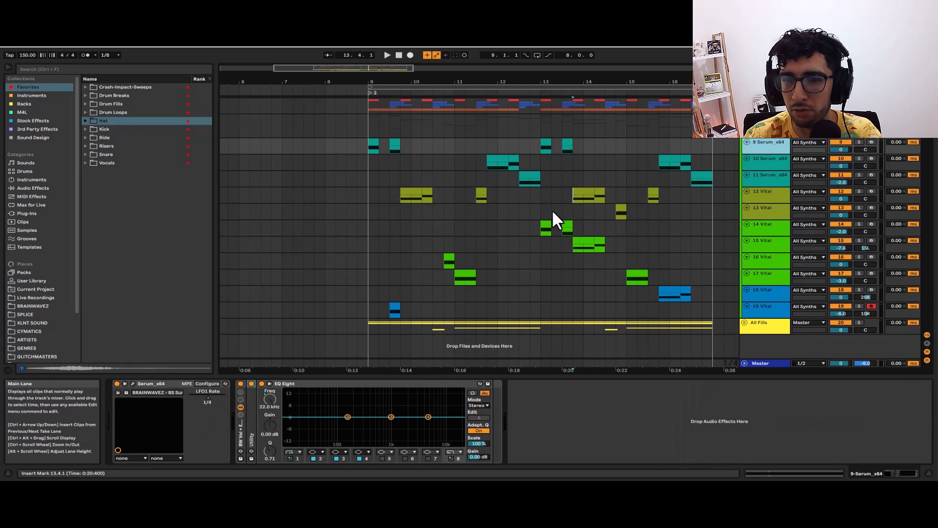
{"action": "left_click", "coordinate": [556, 174]}
{"action": "left_click", "coordinate": [420, 207]}
{"action": "left_click", "coordinate": [410, 189]}
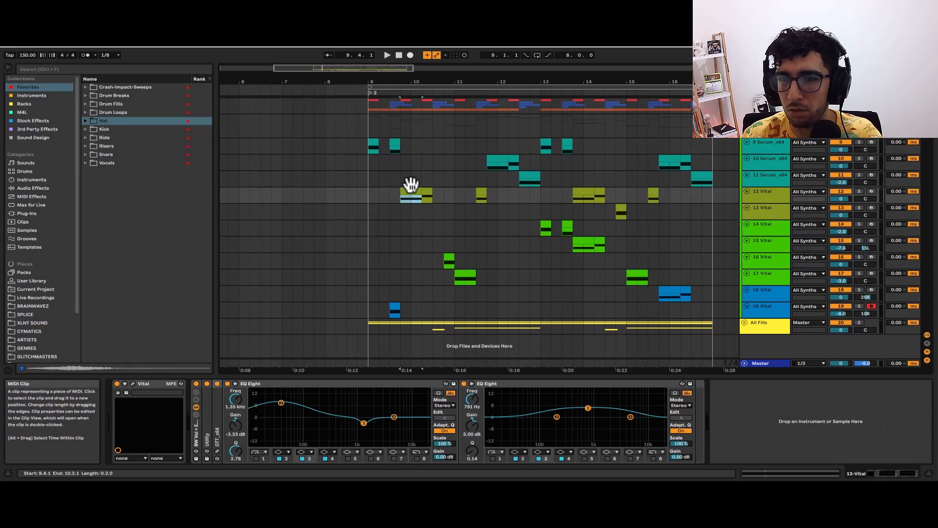
- Play the track 13 clip in solo, and look over its Vital patch's oscillator, filter and LFO settings
{"action": "left_click", "coordinate": [619, 207]}
{"action": "key", "text": "space"}
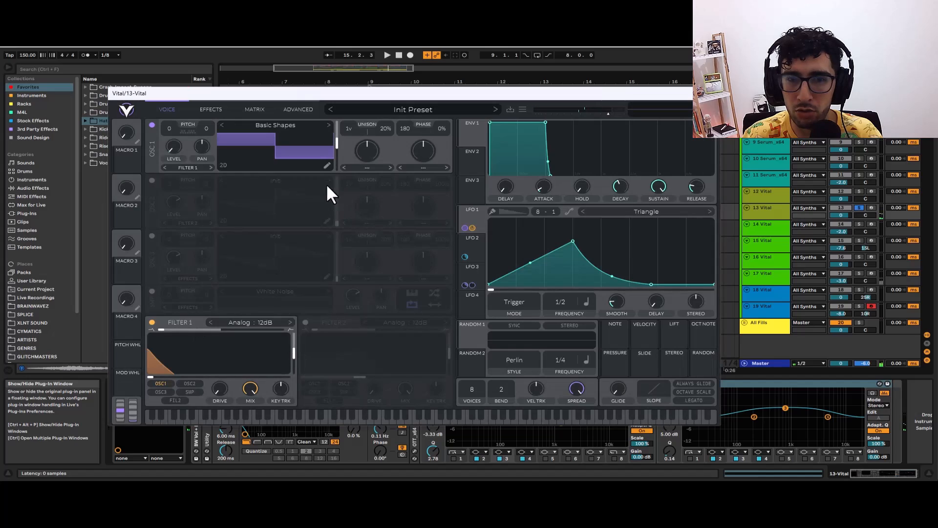
{"action": "left_click", "coordinate": [712, 93]}
{"action": "left_click", "coordinate": [620, 211]}
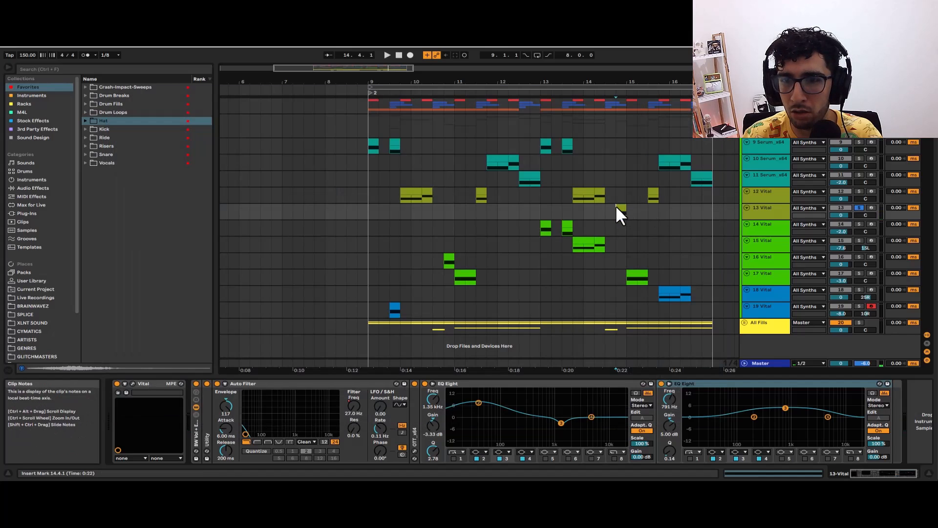
{"action": "left_click", "coordinate": [127, 393]}
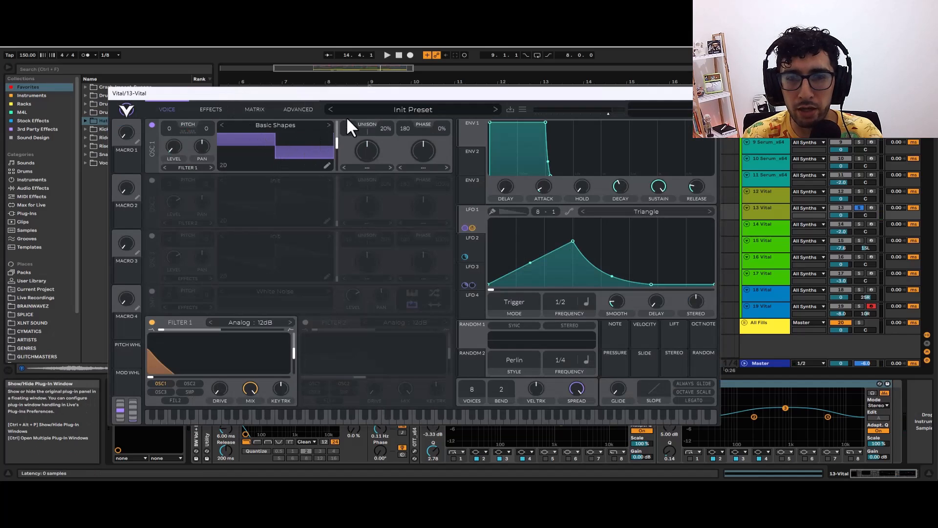
- Examine the Chorus, Compressor, Distortion and Phaser effects in the track 13 Vital patch while auditioning the clip, and close the synth window
{"action": "left_click", "coordinate": [207, 99]}
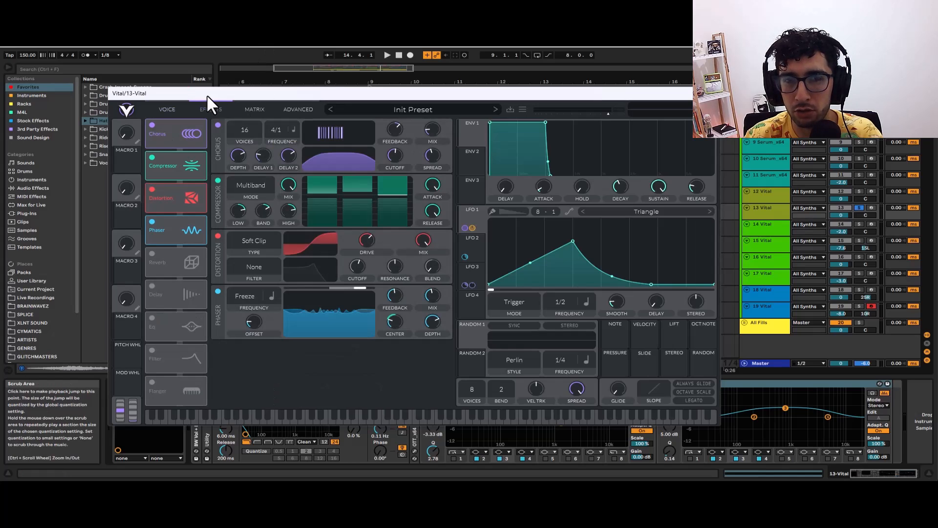
{"action": "key", "text": "space"}
{"action": "key", "text": "space"}
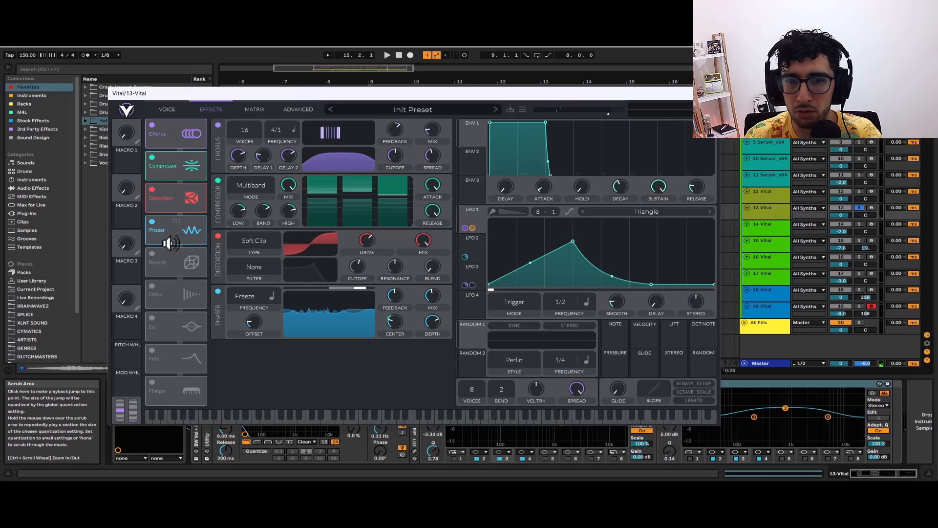
{"action": "left_click", "coordinate": [709, 93]}
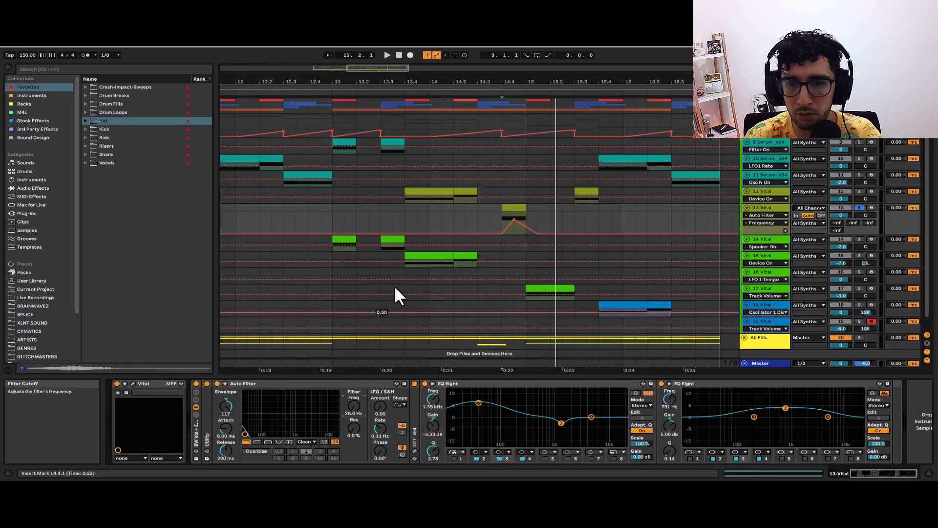
- Display the automation lanes and play the track 13 clip to hear its automated Auto Filter frequency sweep
{"action": "key", "text": "a"}
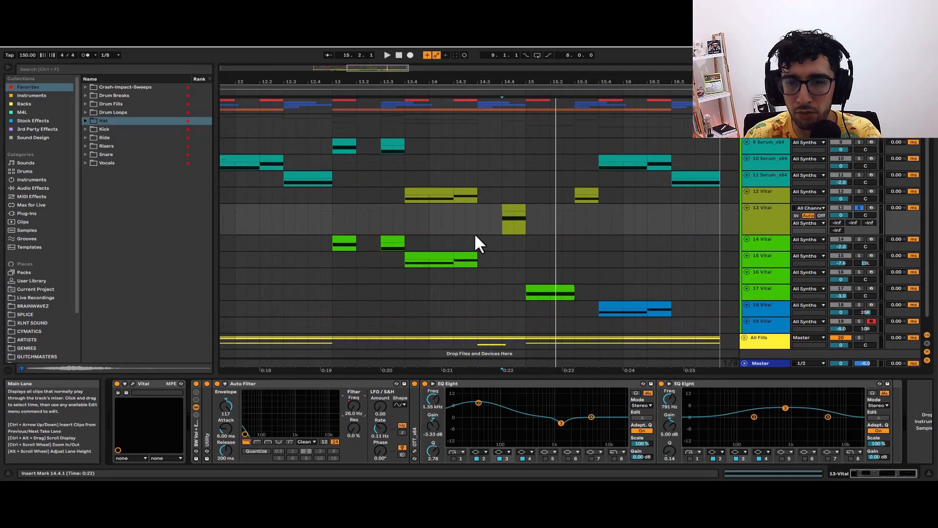
{"action": "key", "text": "a"}
{"action": "left_click", "coordinate": [504, 212]}
{"action": "key", "text": "space"}
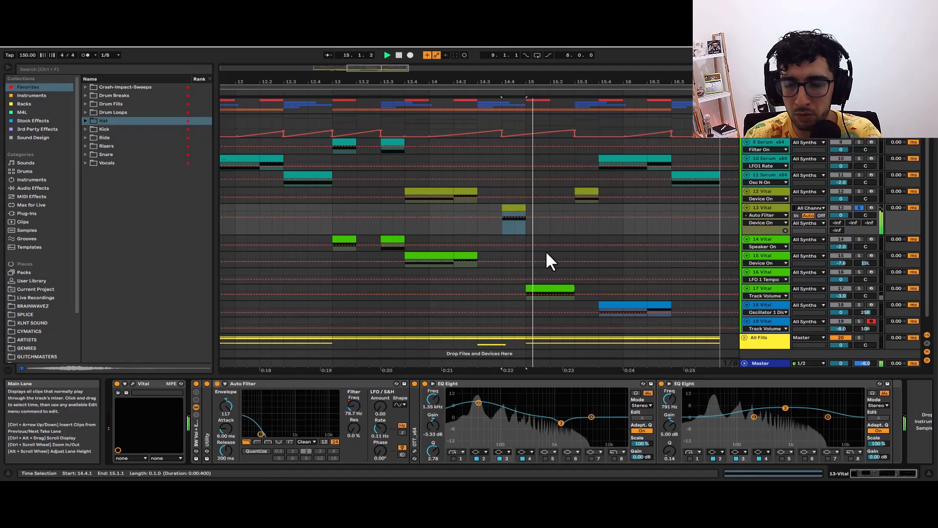
- Hide the automation lanes, zoom out the arrangement, and replay the track 13 clip while watching its Auto Filter
{"action": "key", "text": "a"}
{"action": "key", "text": "space"}
{"action": "key", "text": "minus"}
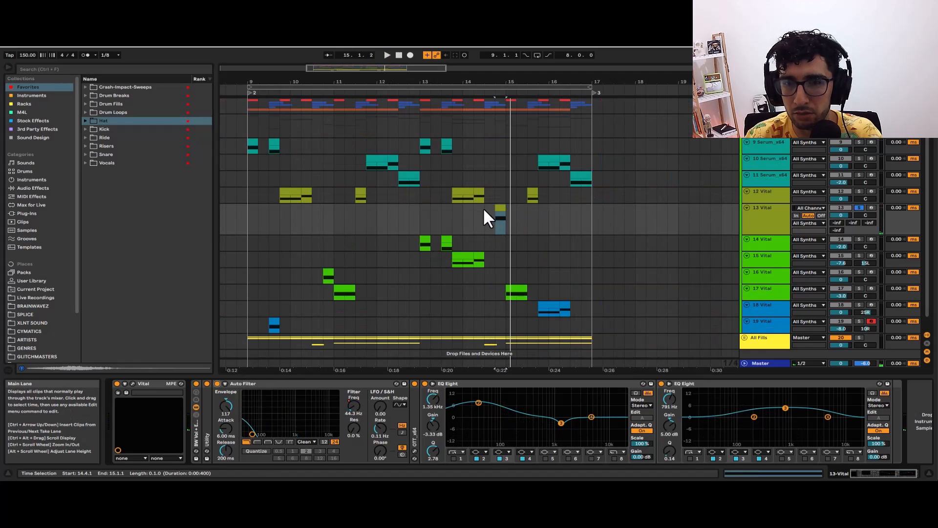
{"action": "scroll", "coordinate": [504, 203], "scroll_direction": "up", "scroll_amount": 2}
{"action": "scroll", "coordinate": [504, 204], "scroll_direction": "down", "scroll_amount": 2}
{"action": "key", "text": "space"}
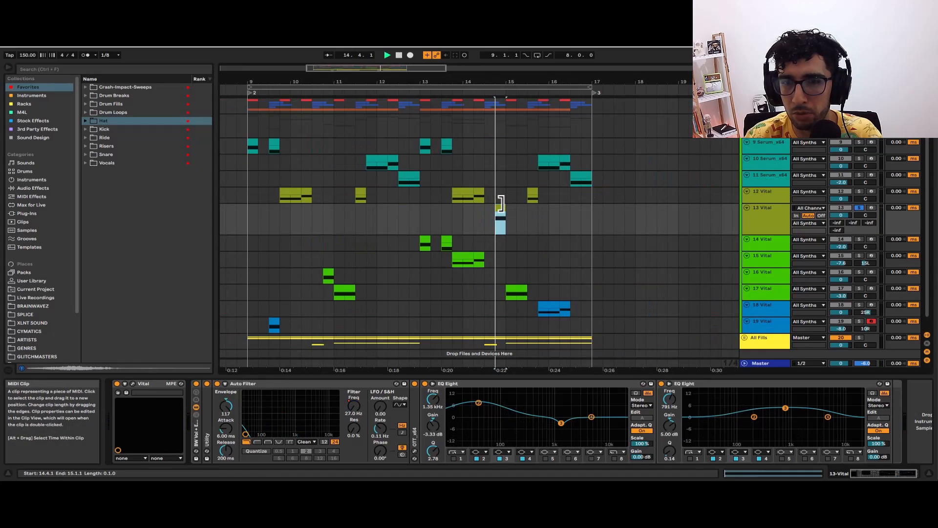
{"action": "left_click", "coordinate": [524, 429]}
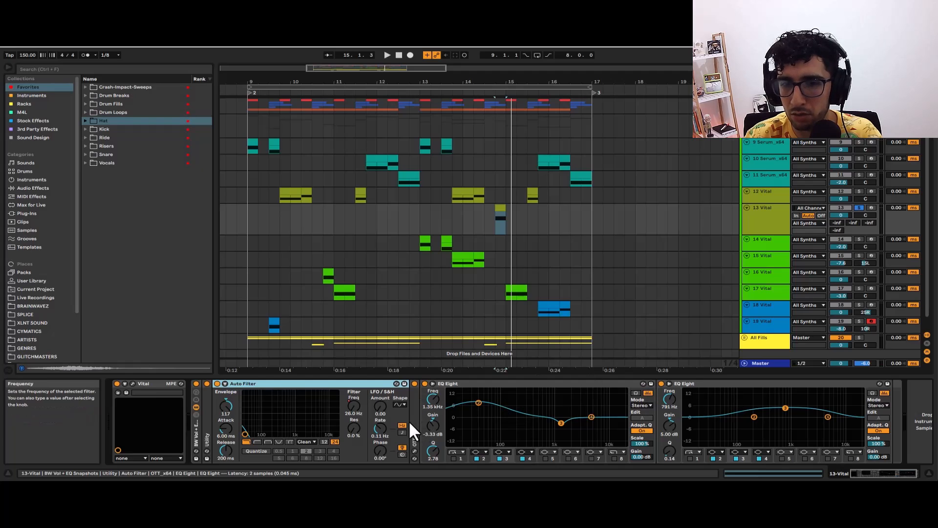
- Play the track 16 clip at bar 10.4 in solo, and look over its Vital patch's oscillators, filter and LFOs 1 and 2
{"action": "left_click", "coordinate": [327, 274]}
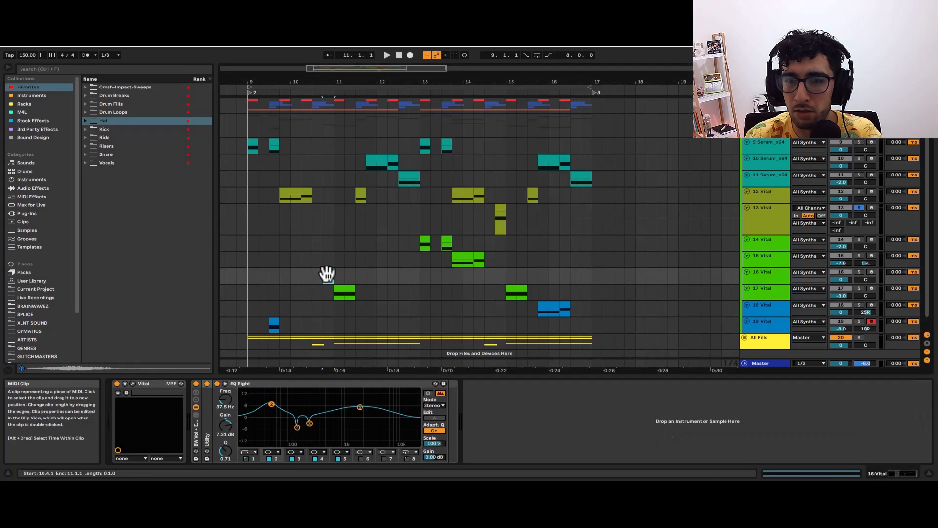
{"action": "key", "text": "s"}
{"action": "key", "text": "space"}
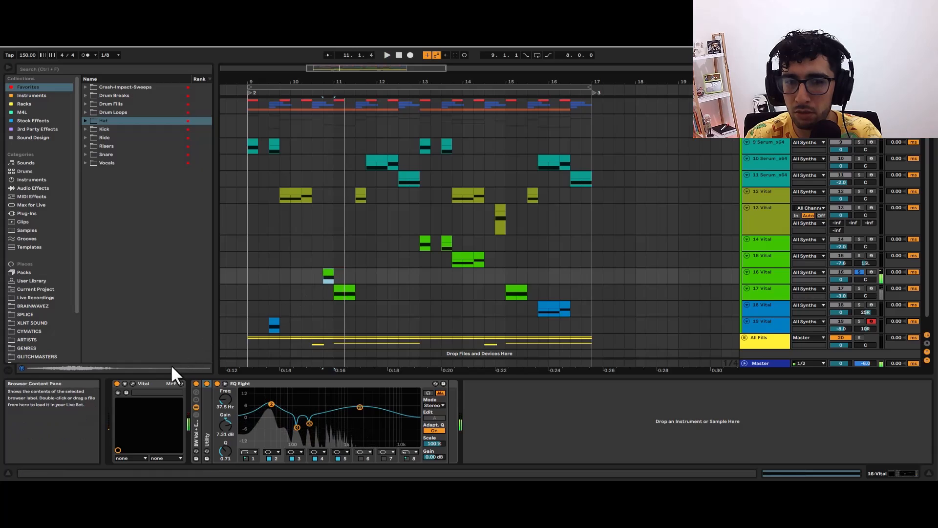
{"action": "left_click", "coordinate": [133, 394]}
{"action": "left_click_drag", "start_coordinate": [394, 149], "coordinate": [422, 57]}
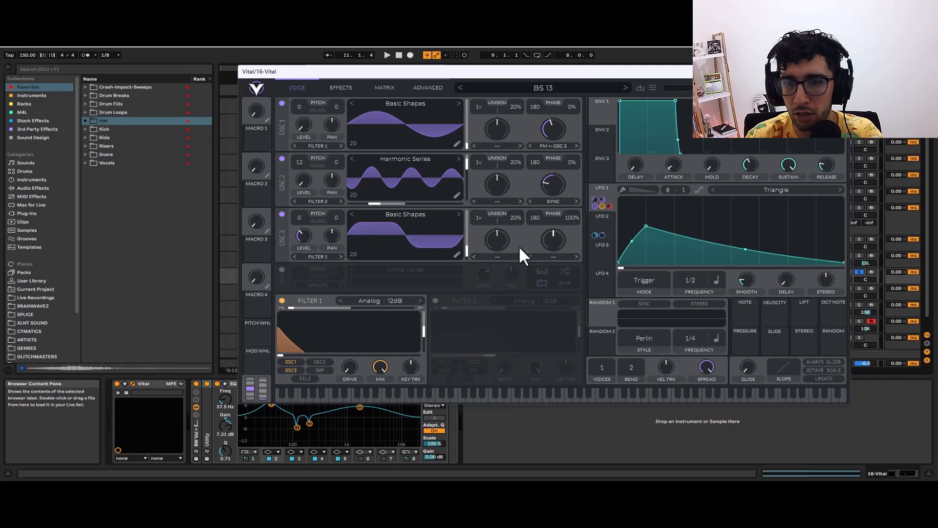
{"action": "left_click", "coordinate": [600, 214]}
{"action": "left_click", "coordinate": [597, 189]}
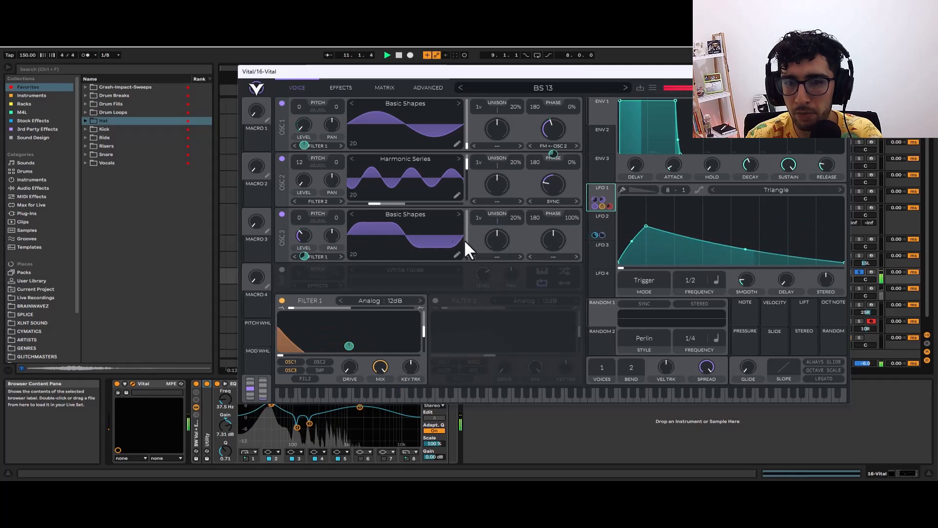
- Examine the track 16 Vital patch's effects, and audition the clip with the Distortion bypassed before re-enabling it
{"action": "left_click", "coordinate": [337, 80]}
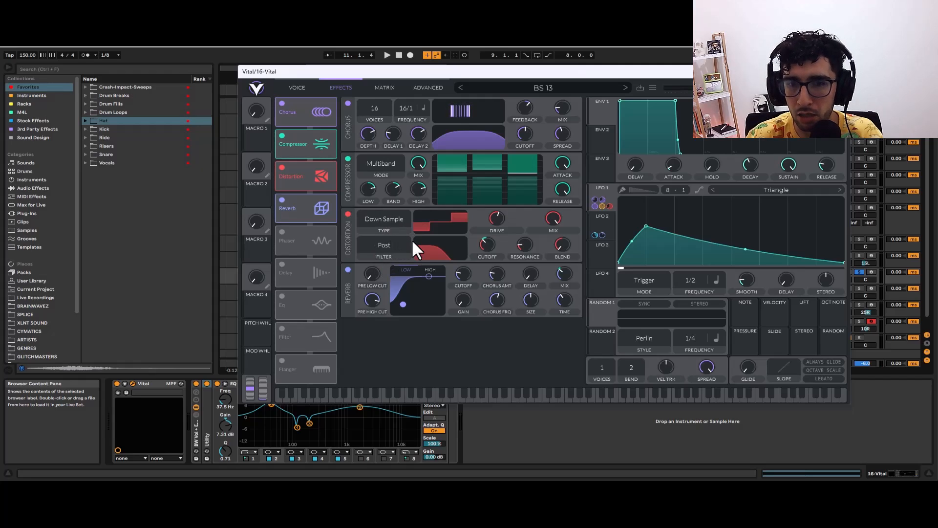
{"action": "left_click", "coordinate": [347, 209]}
{"action": "key", "text": "space"}
{"action": "key", "text": "space"}
{"action": "left_click", "coordinate": [347, 209]}
- Compare the Distortion filter's Pre and Post settings on the track 16 clip, restore Post, and return to the oscillator view
{"action": "left_click", "coordinate": [383, 241]}
{"action": "left_click", "coordinate": [374, 266]}
{"action": "key", "text": "space"}
{"action": "left_click", "coordinate": [384, 245]}
{"action": "left_click", "coordinate": [374, 272]}
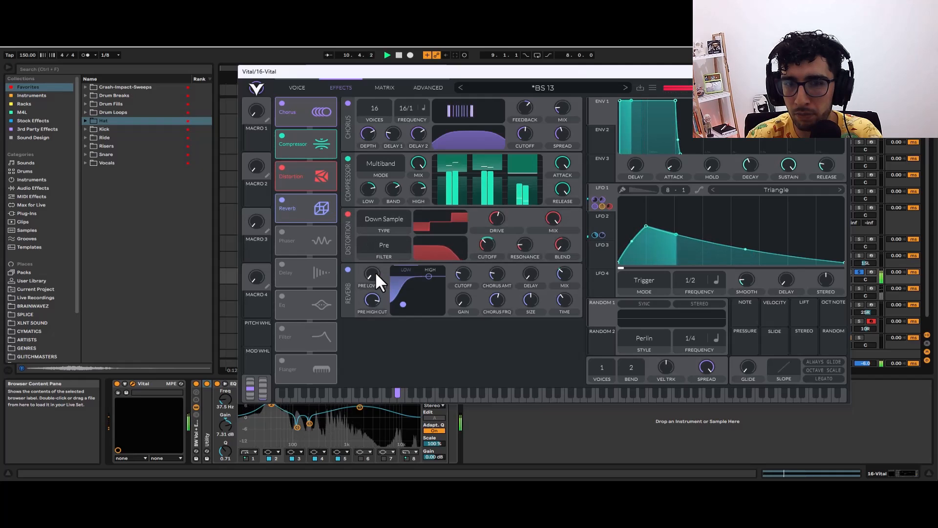
{"action": "left_click", "coordinate": [380, 247]}
{"action": "left_click", "coordinate": [375, 284]}
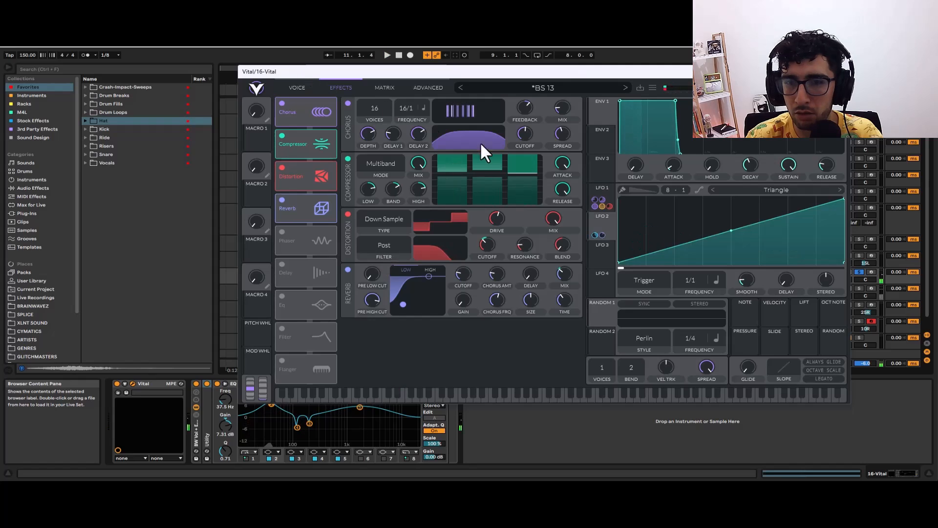
{"action": "left_click", "coordinate": [297, 87]}
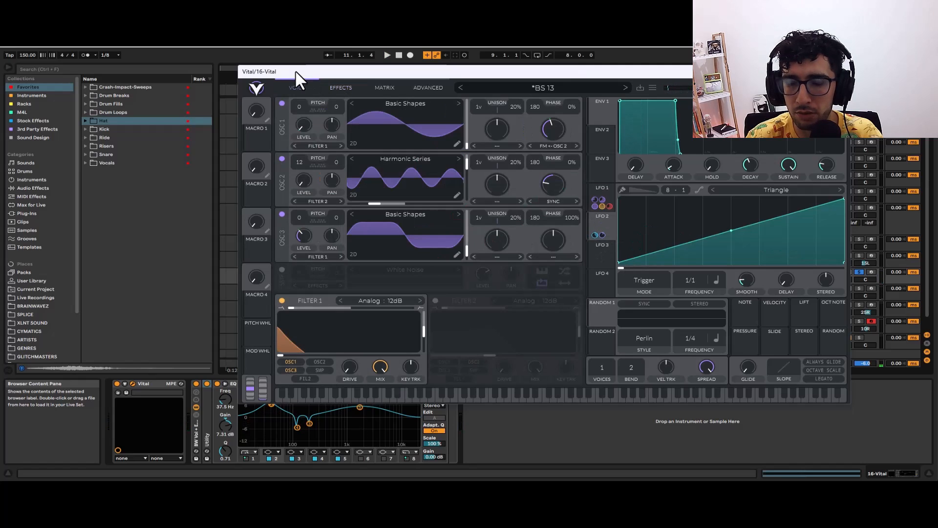
- Play the track 17 clip at bar 11 in solo, and look over its Vital patch's oscillators, filter and LFO 1
{"action": "left_click", "coordinate": [386, 288]}
{"action": "key", "text": "space"}
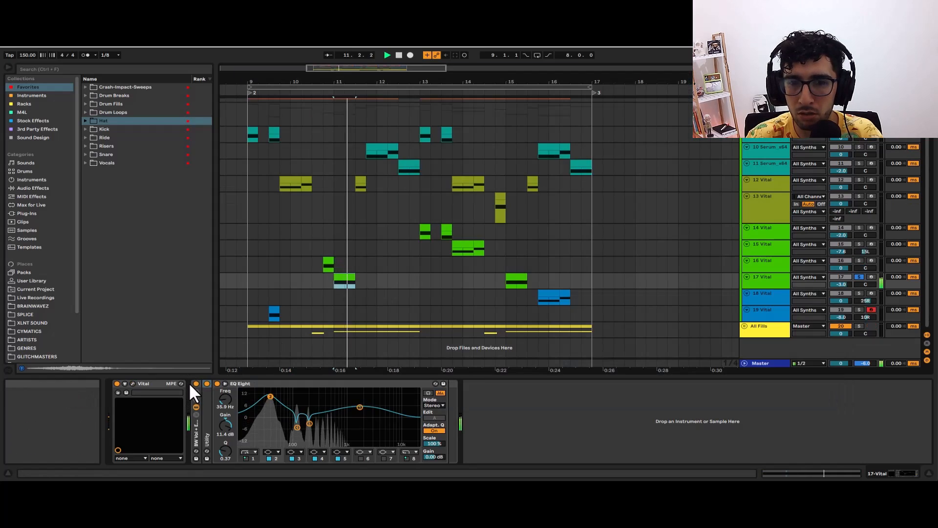
{"action": "left_click", "coordinate": [131, 392]}
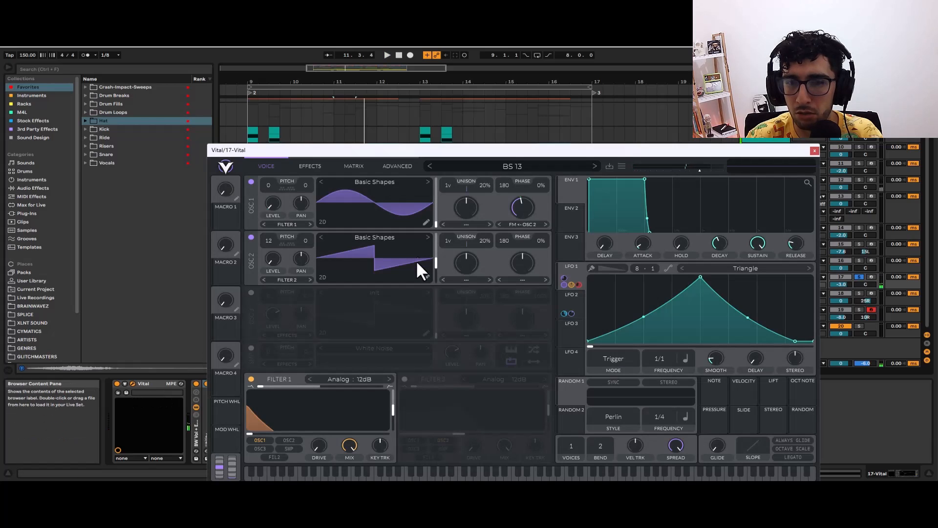
{"action": "left_click_drag", "start_coordinate": [370, 156], "coordinate": [395, 71]}
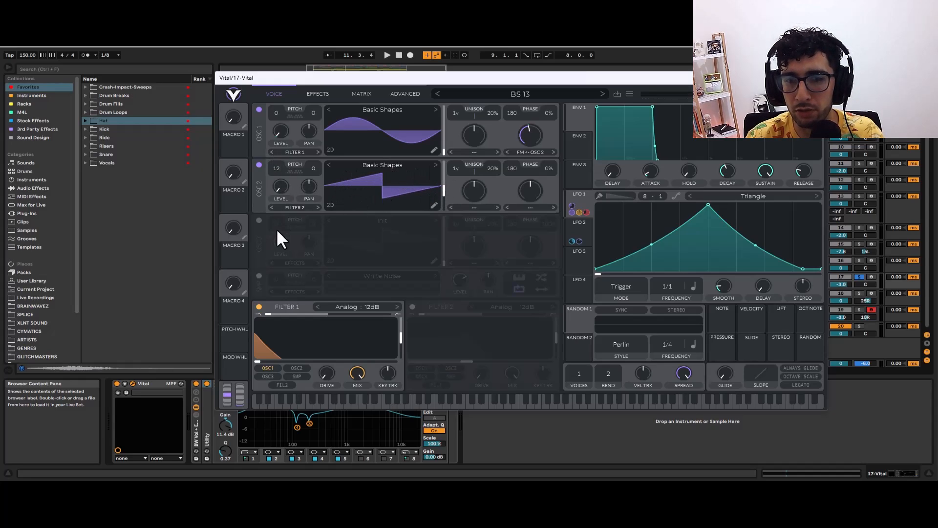
{"action": "key", "text": "space"}
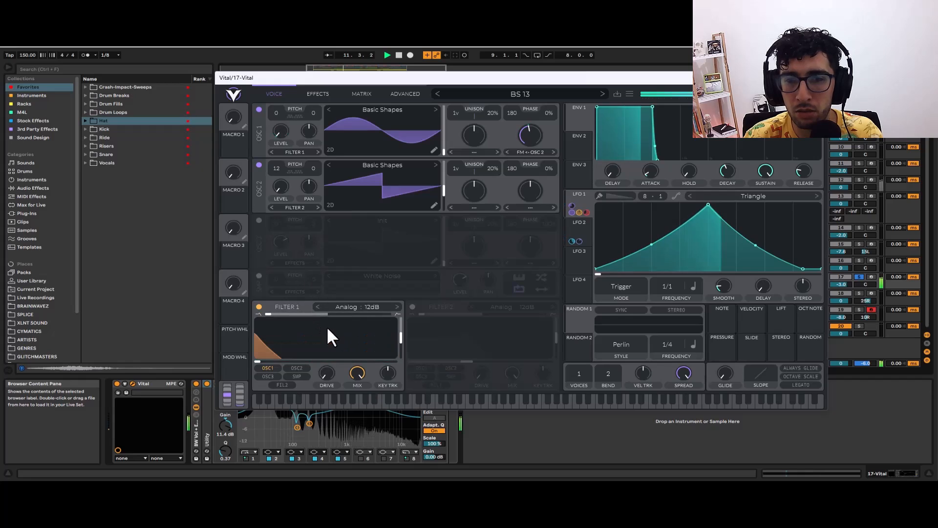
{"action": "key", "text": "space"}
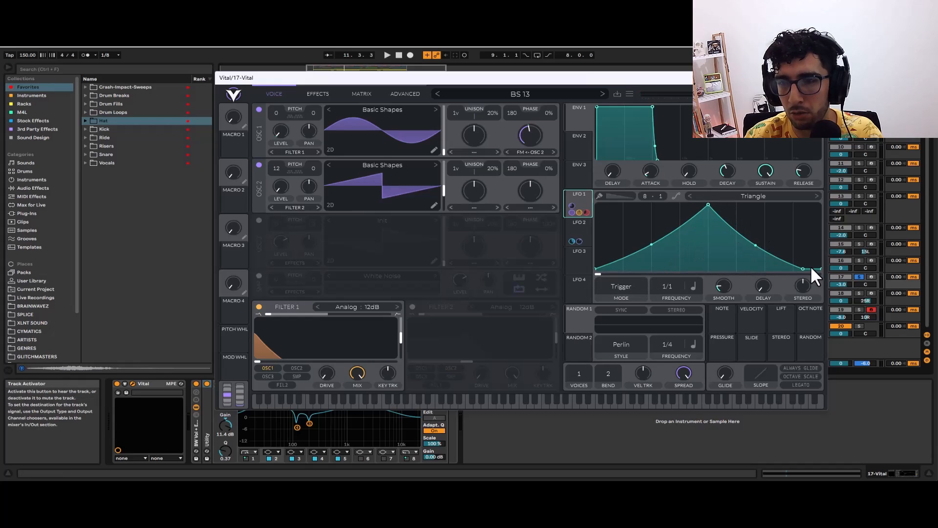
{"action": "key", "text": "space"}
- Examine the track 17 patch's effects, compare its sound with and without the Sine Fold Distortion, and close the synth window
{"action": "left_click", "coordinate": [318, 93]}
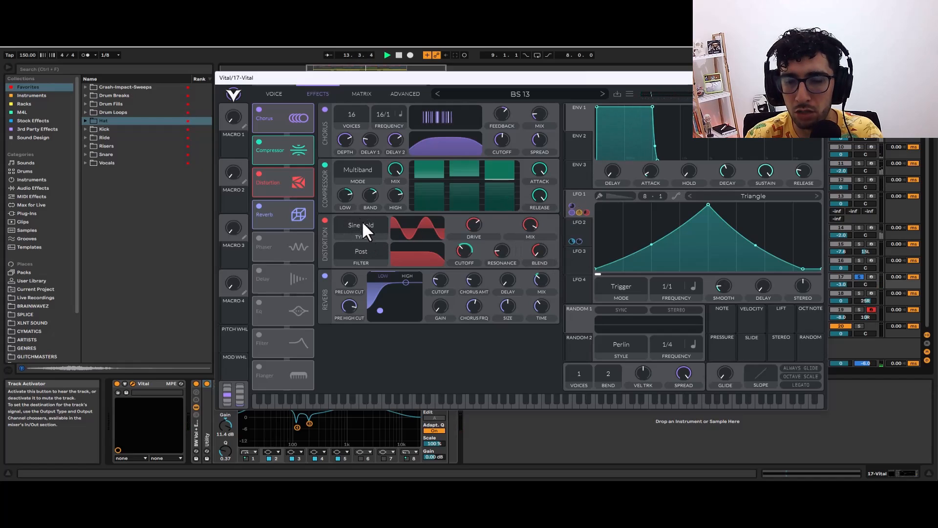
{"action": "left_click", "coordinate": [353, 247]}
{"action": "left_click", "coordinate": [348, 288]}
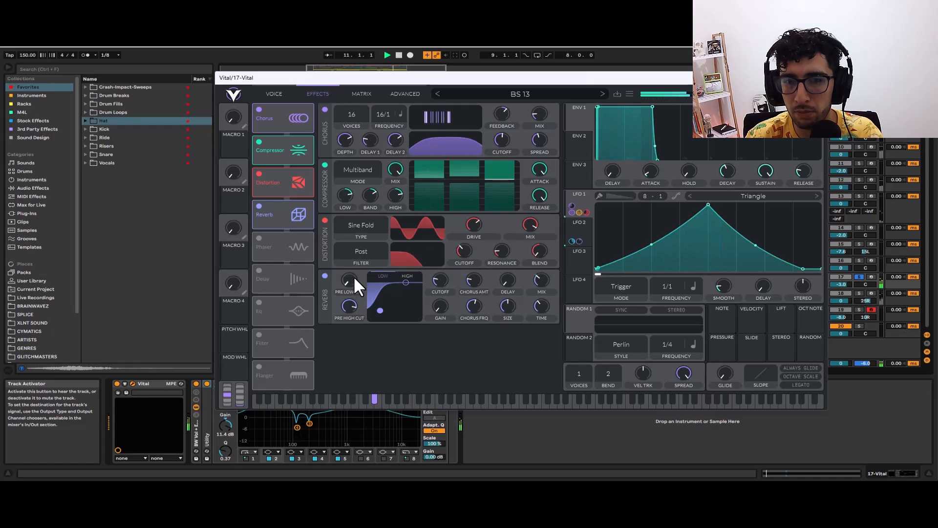
{"action": "left_click", "coordinate": [324, 219]}
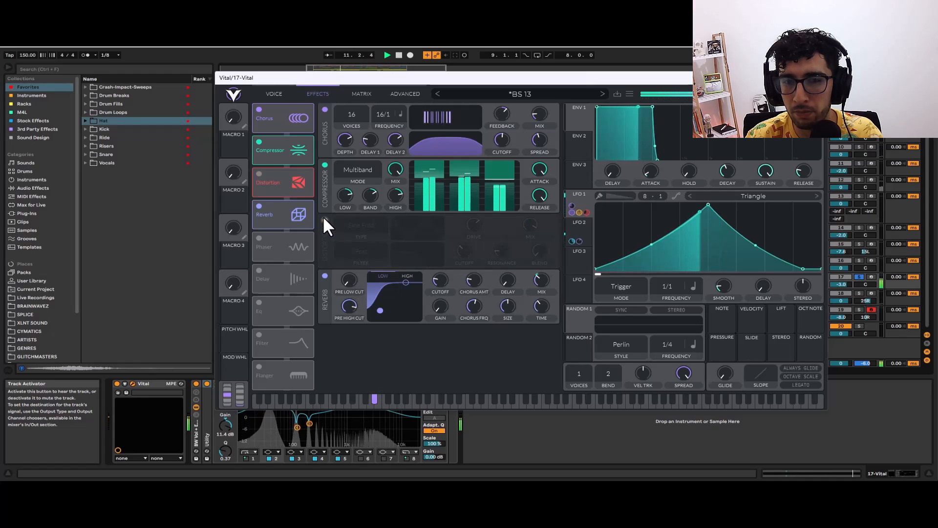
{"action": "left_click", "coordinate": [323, 216]}
{"action": "key", "text": "space"}
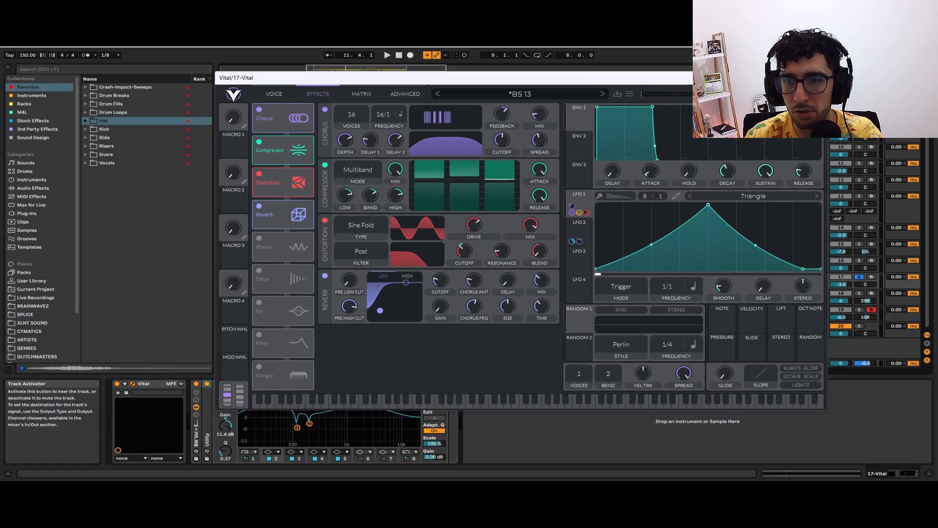
{"action": "left_click", "coordinate": [817, 77]}
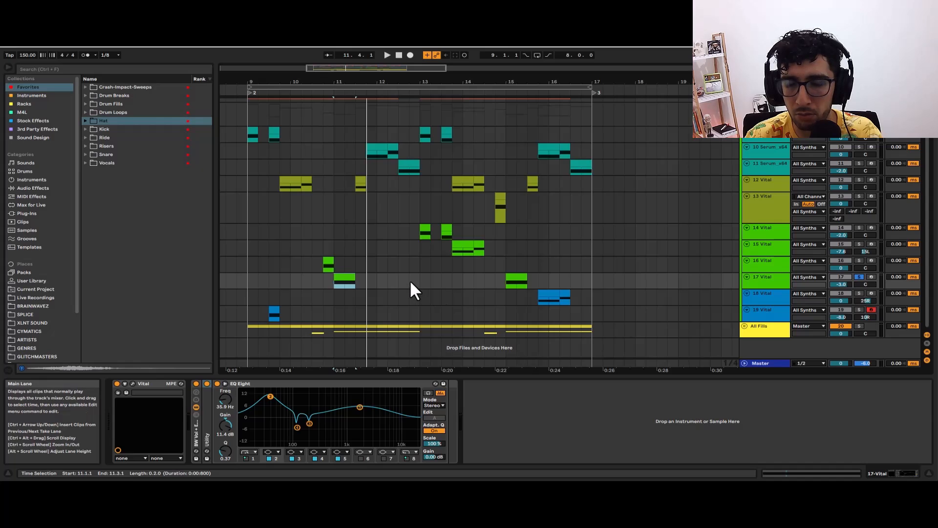
- Replay the track 17 clip, and play the track 18 clip at bar 15.4 in solo
{"action": "key", "text": "space"}
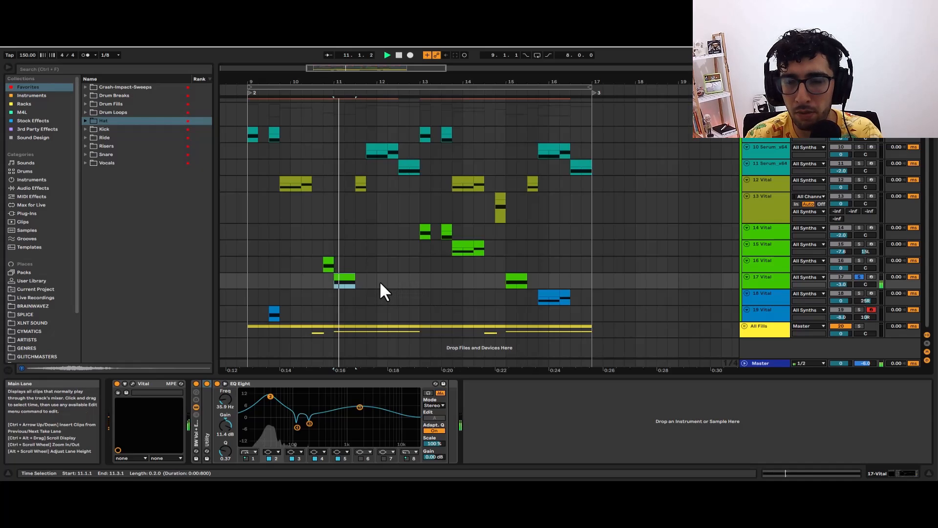
{"action": "left_click", "coordinate": [546, 298]}
{"action": "left_click_drag", "start_coordinate": [559, 299], "coordinate": [537, 299]}
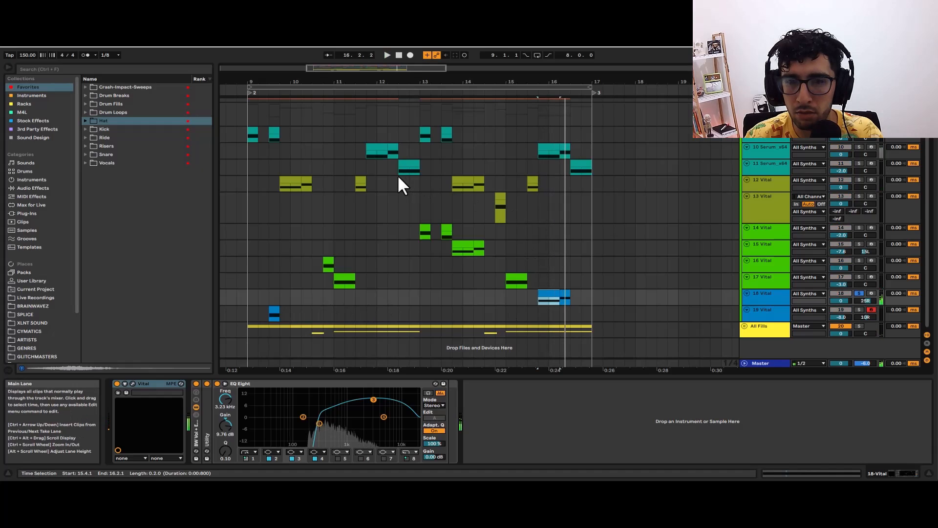
{"action": "key", "text": "space"}
{"action": "left_click", "coordinate": [516, 167]}
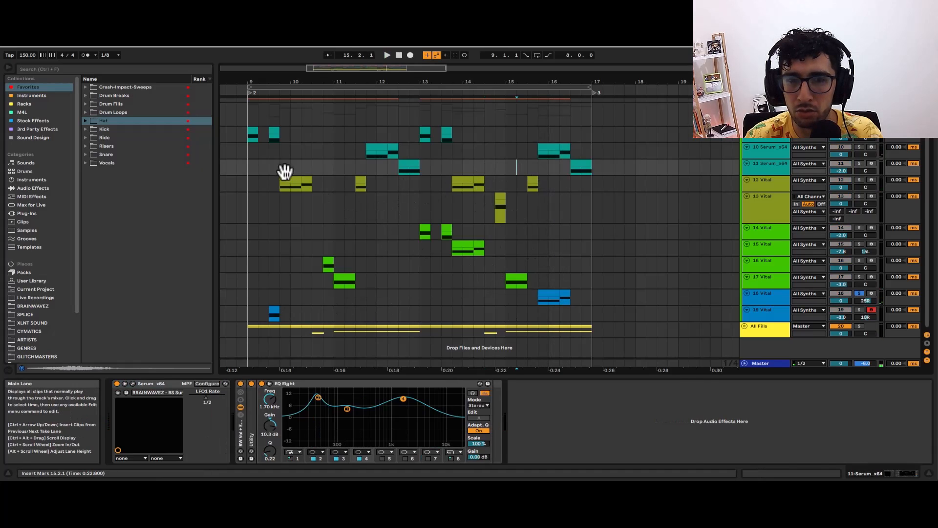
- Solo track 19, look over its Vital patch's Brown Noise oscillator and effects, and close the synth window
{"action": "left_click", "coordinate": [292, 179]}
{"action": "left_click", "coordinate": [274, 314]}
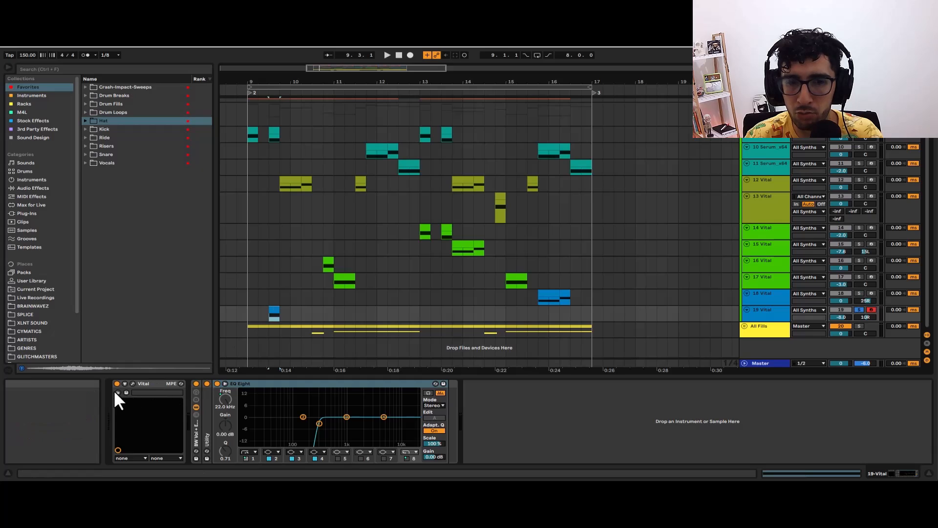
{"action": "left_click", "coordinate": [127, 392]}
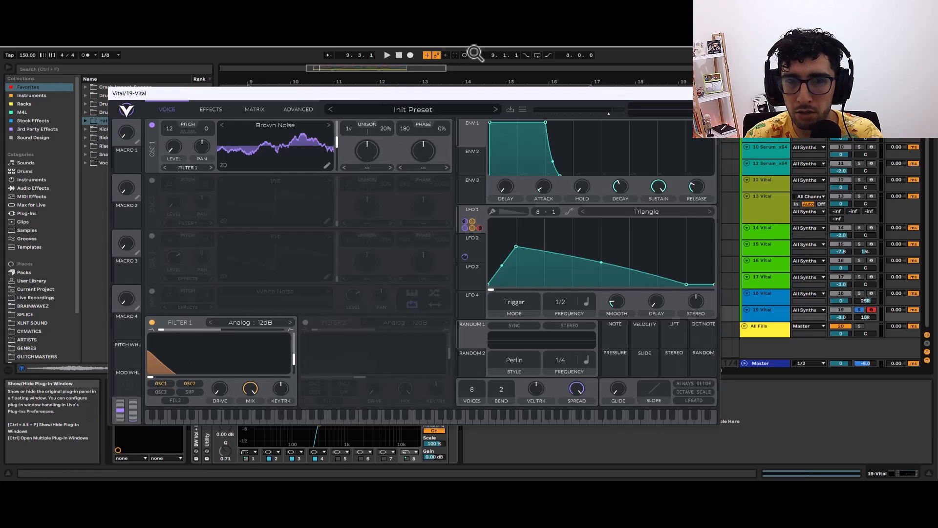
{"action": "left_click", "coordinate": [211, 108]}
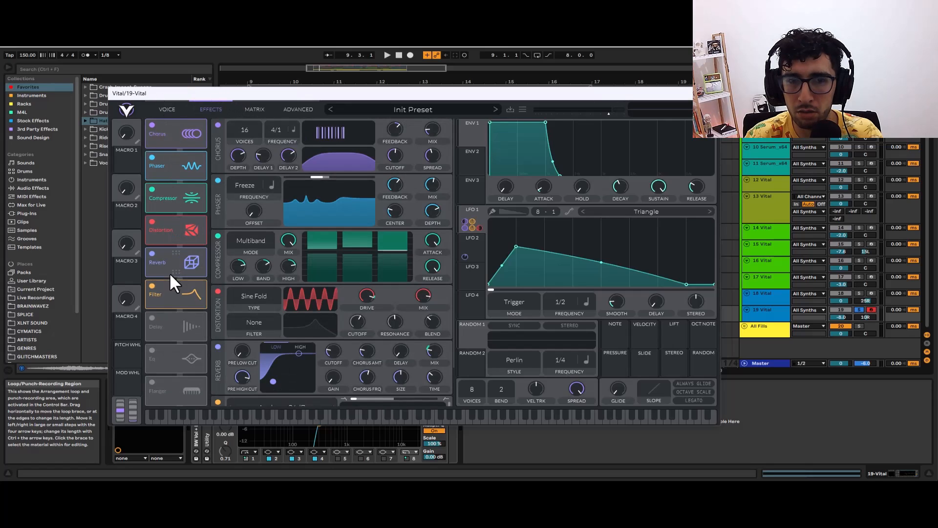
{"action": "left_click", "coordinate": [713, 93]}
- Audition the track 18 clip from bar 15.4 to 16.2, examine its Vital patch and effects, and close the synth window
{"action": "left_click", "coordinate": [367, 267]}
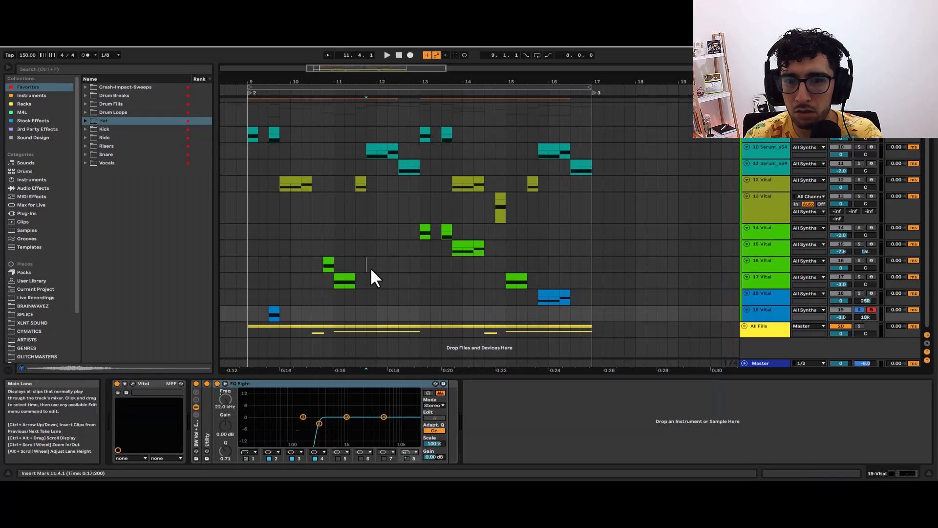
{"action": "left_click_drag", "start_coordinate": [559, 297], "coordinate": [541, 294]}
{"action": "key", "text": "space"}
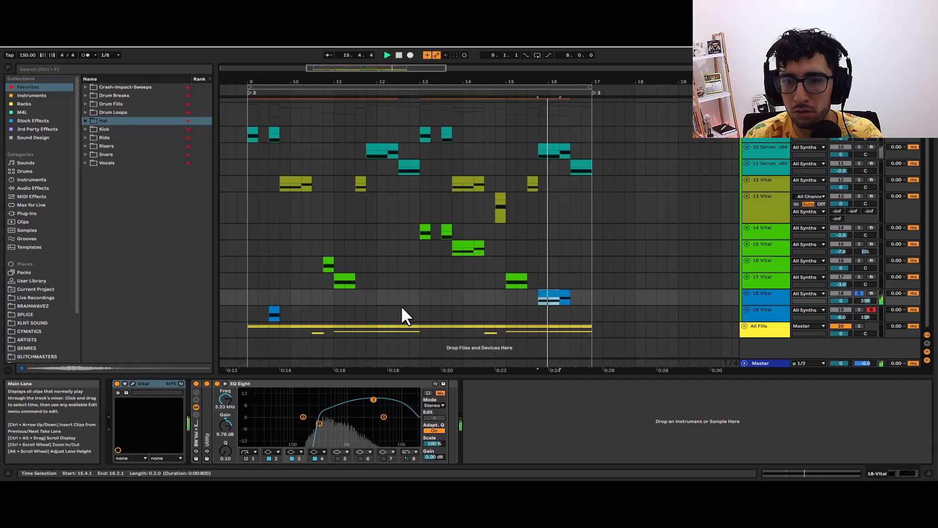
{"action": "key", "text": "space"}
{"action": "left_click", "coordinate": [126, 393]}
{"action": "key", "text": "space"}
{"action": "key", "text": "space"}
{"action": "left_click", "coordinate": [211, 109]}
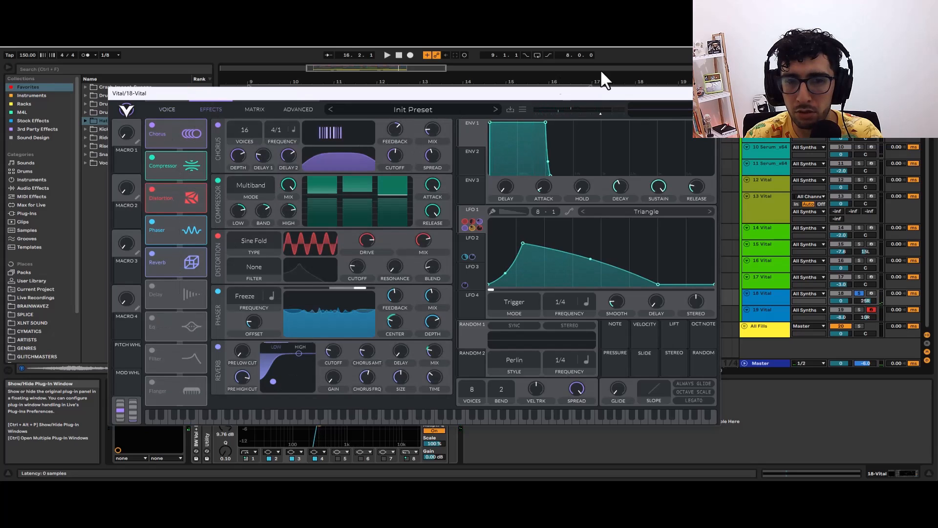
{"action": "left_click", "coordinate": [714, 93]}
- Clear the track solos and bring up the reverb and sidechain effects on the All Synths group
{"action": "left_click", "coordinate": [778, 283]}
{"action": "left_click", "coordinate": [776, 292]}
{"action": "key", "text": "ctrl+a"}
{"action": "scroll", "coordinate": [494, 188], "scroll_direction": "up", "scroll_amount": 1}
{"action": "scroll", "coordinate": [418, 175], "scroll_direction": "down", "scroll_amount": 1}
{"action": "left_click_drag", "start_coordinate": [293, 174], "coordinate": [410, 142]}
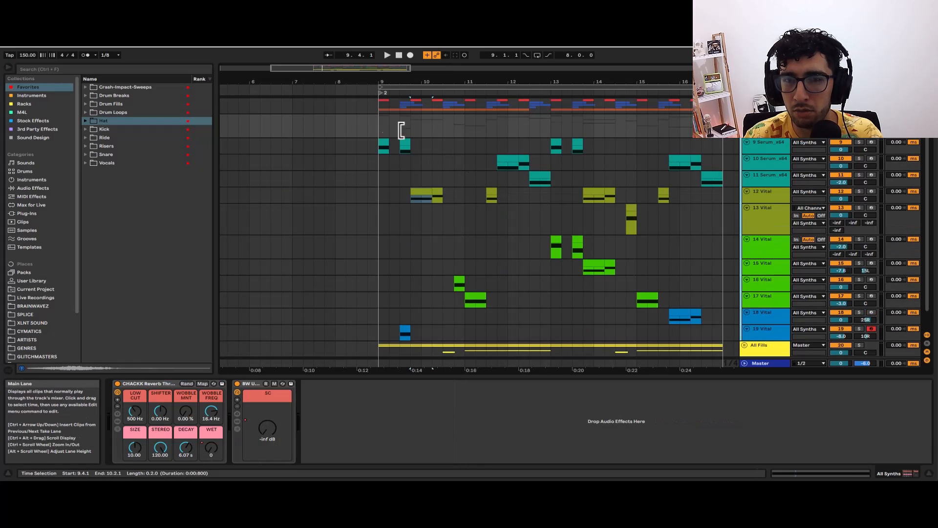
{"action": "scroll", "coordinate": [474, 229], "scroll_direction": "up", "scroll_amount": 1}
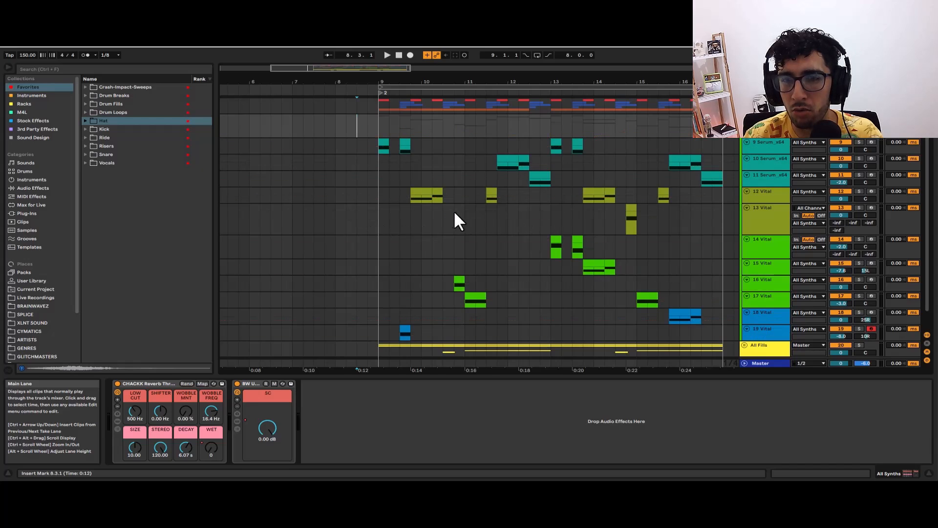
- Reset the enlarged track 13 and 14 lanes to the same compact height as the other tracks
{"action": "left_click", "coordinate": [753, 207]}
{"action": "key", "text": "alt+u"}
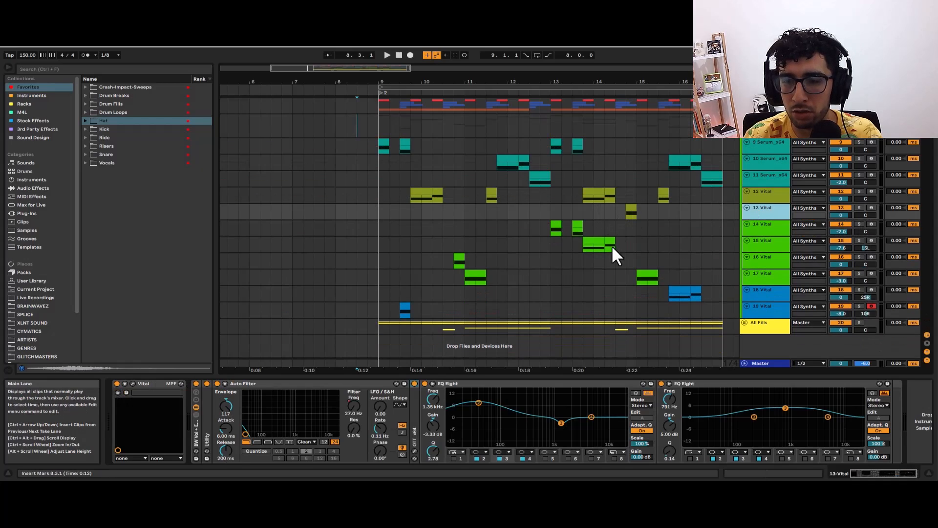
{"action": "scroll", "coordinate": [561, 233], "scroll_direction": "right", "scroll_amount": 3}
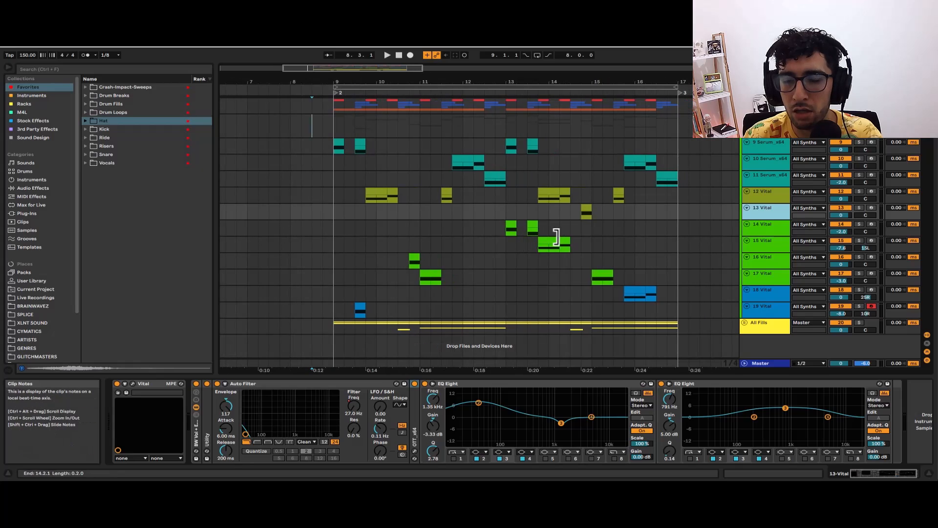
- Check the All Synths group's automated reverb Wet and sidechain values at several positions between bars 9 and 13
{"action": "left_click", "coordinate": [341, 118]}
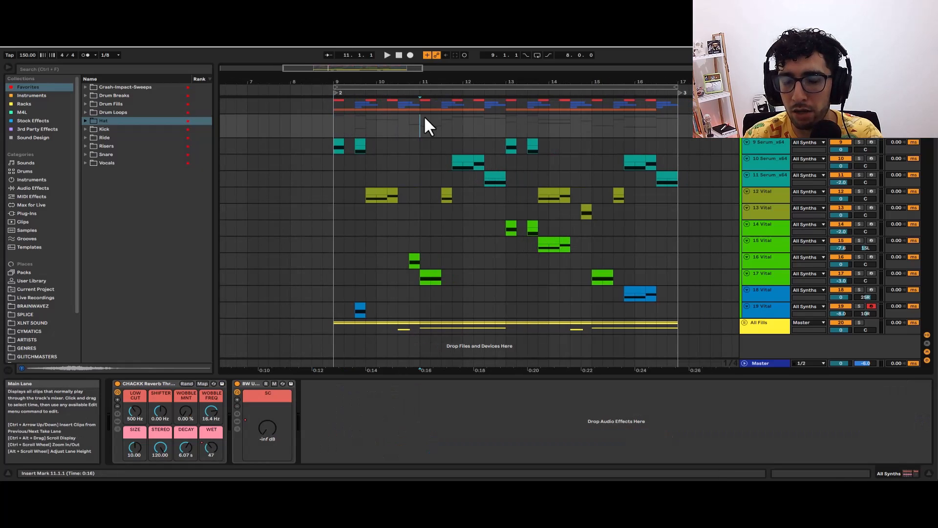
{"action": "left_click", "coordinate": [411, 227]}
{"action": "left_click", "coordinate": [406, 146]}
{"action": "left_click", "coordinate": [348, 119]}
{"action": "left_click", "coordinate": [468, 119]}
{"action": "left_click", "coordinate": [509, 119]}
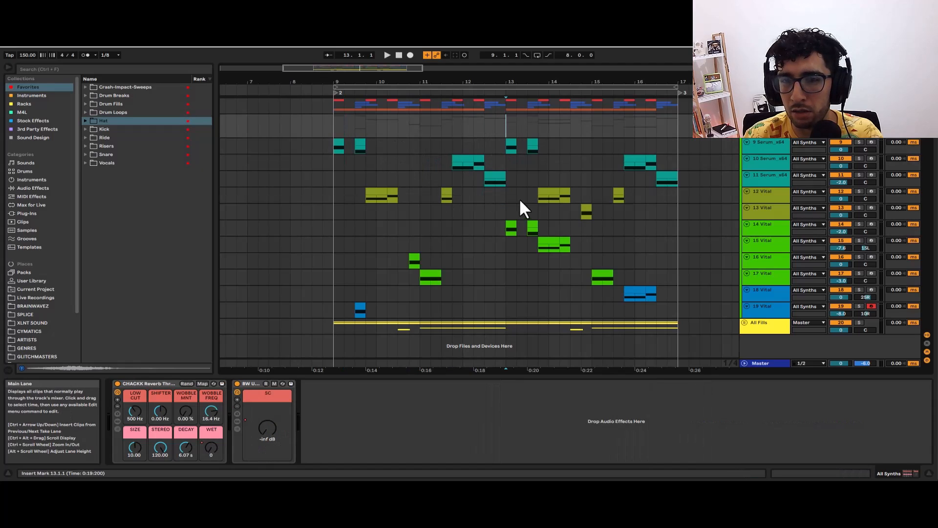
- Compare the All Synths effect values at bars 9.1 and 9.2, and play the full arrangement from bar 9
{"action": "left_click", "coordinate": [325, 92]}
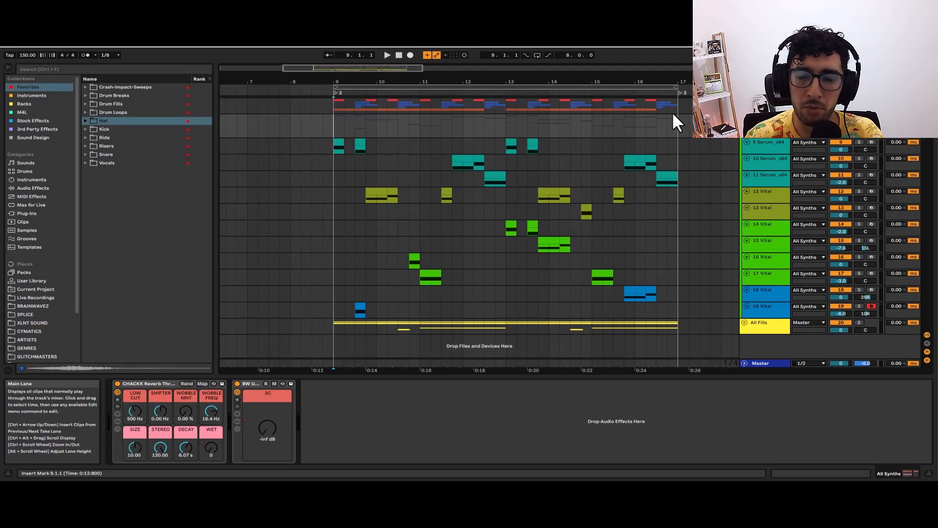
{"action": "left_click", "coordinate": [341, 116]}
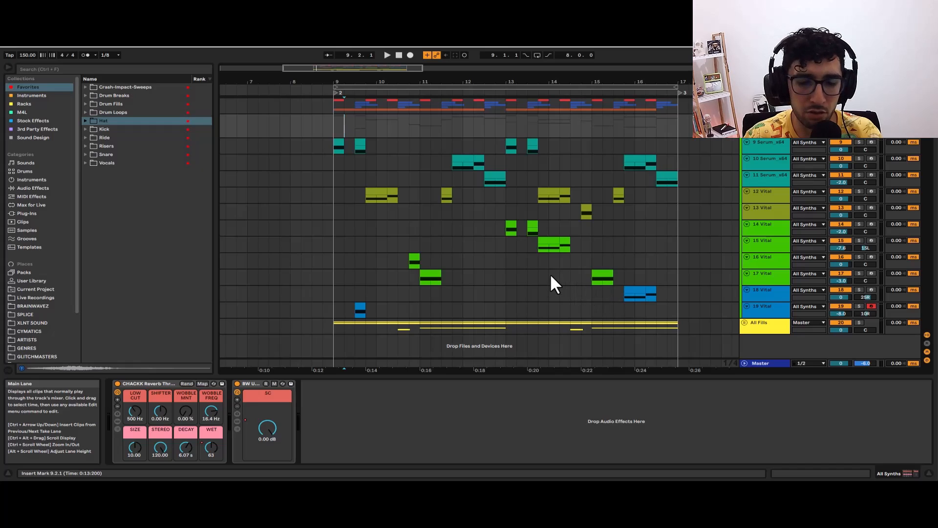
{"action": "left_click", "coordinate": [338, 116]}
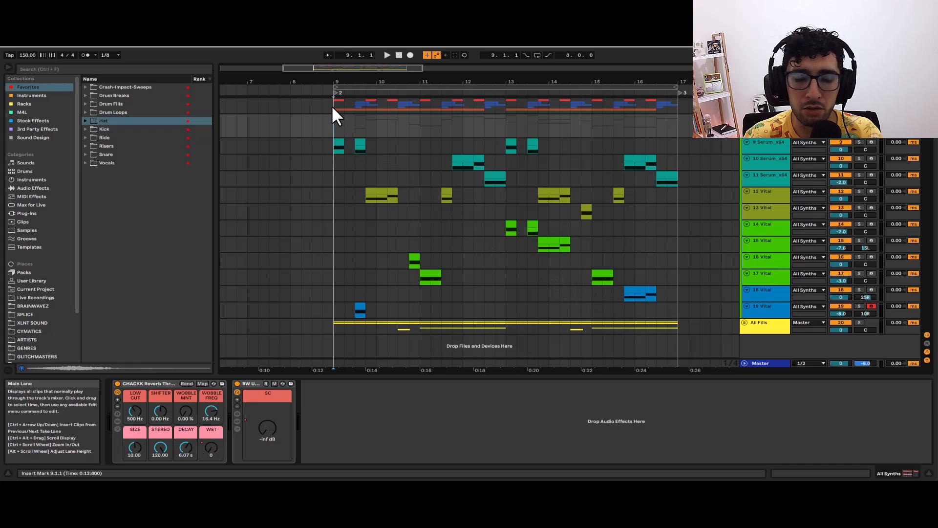
{"action": "key", "text": "space"}
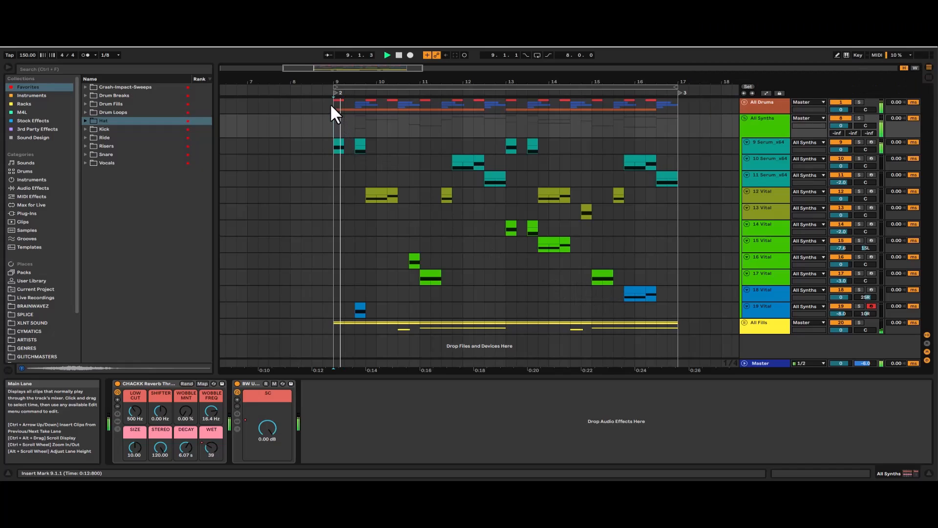